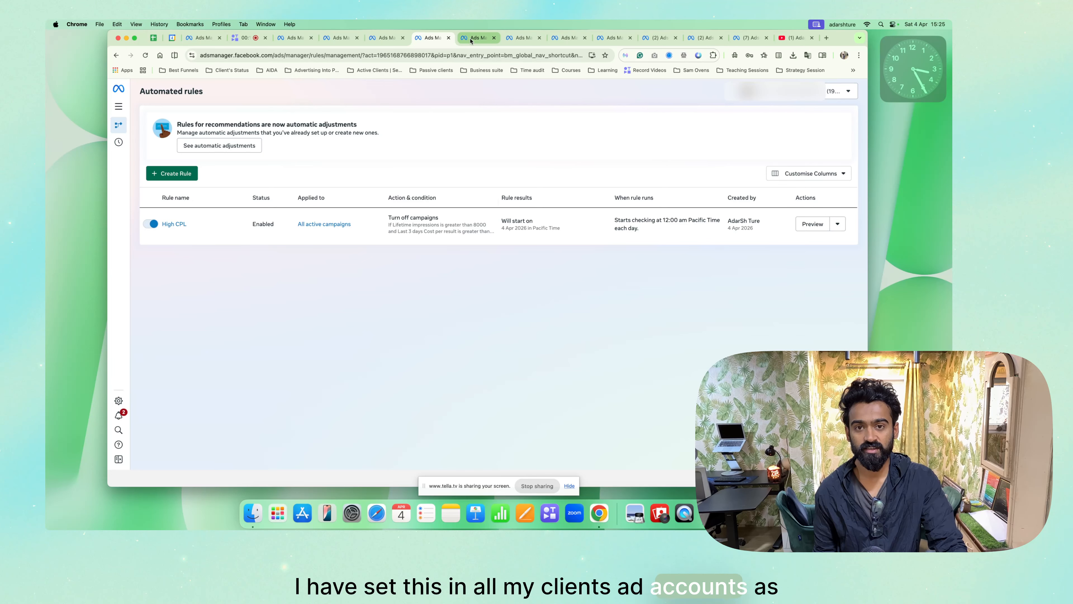
Look through the automated rules of the client ad accounts open in the other browser tabs
click(477, 39)
click(523, 38)
click(573, 40)
click(609, 39)
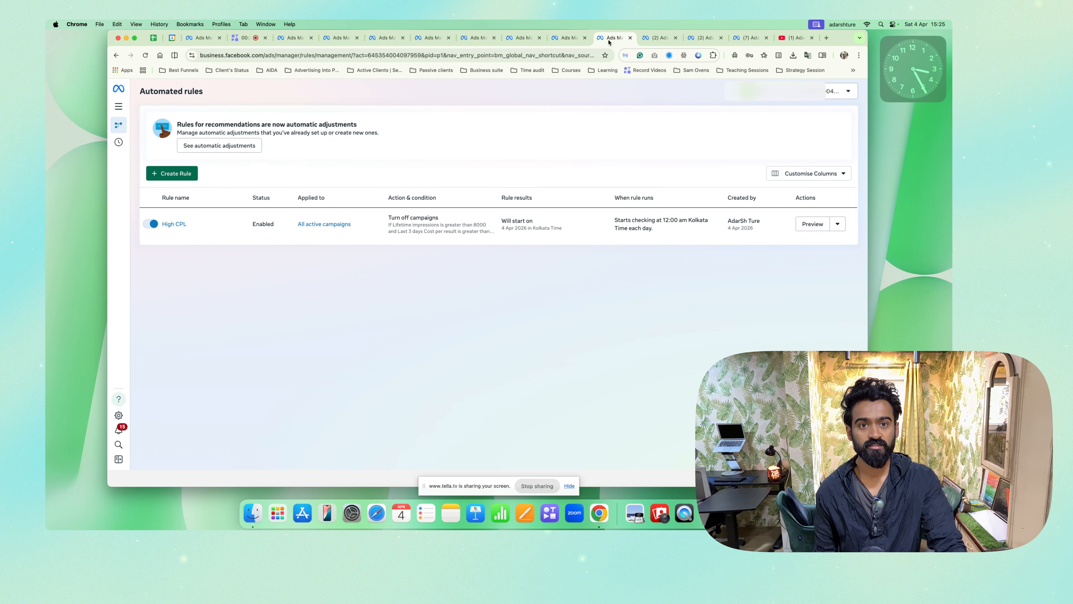
click(659, 38)
click(710, 38)
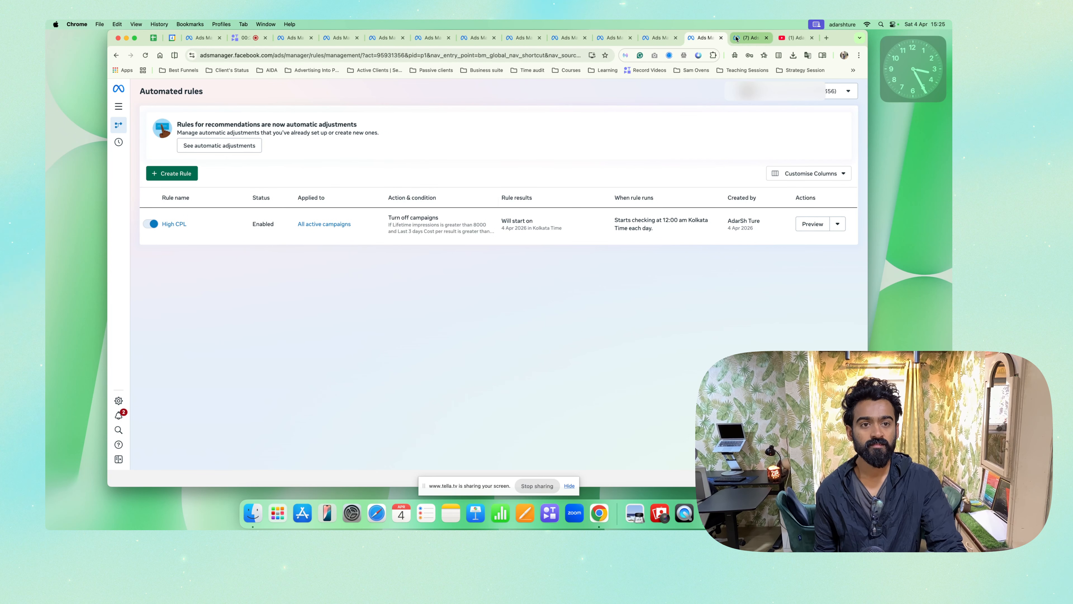
click(736, 38)
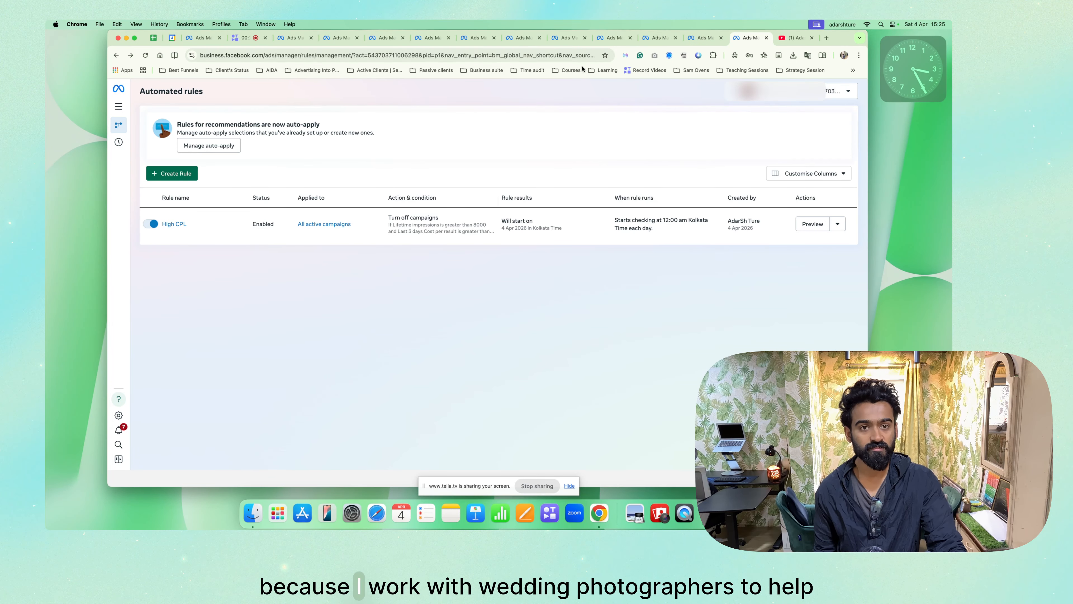
Return to the campaigns of the first ad account, open its automated rules and start a new custom rule
click(193, 42)
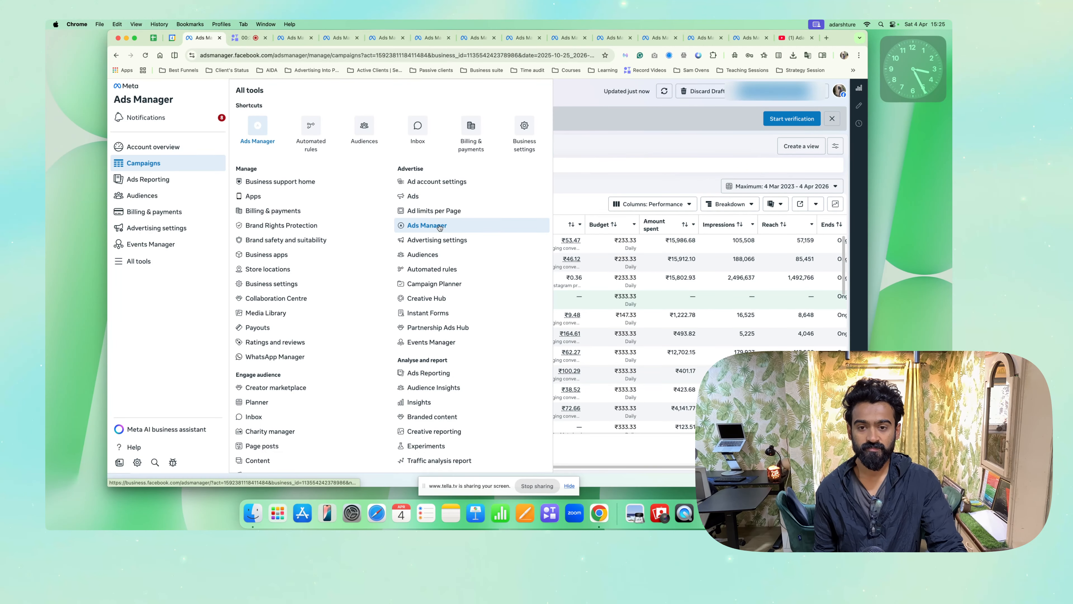
click(437, 274)
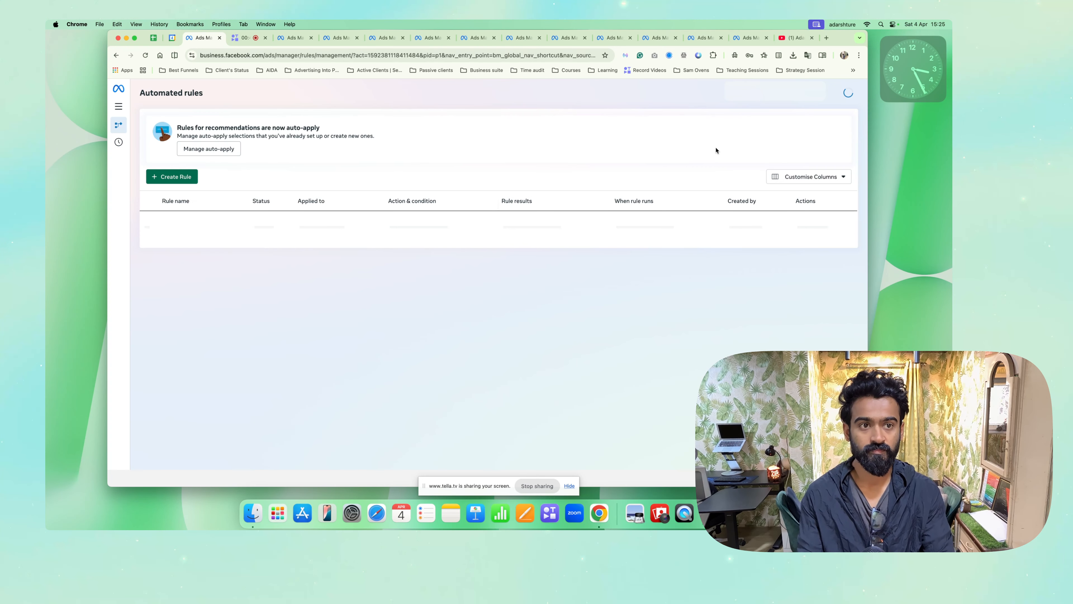
mouse_move(180, 176)
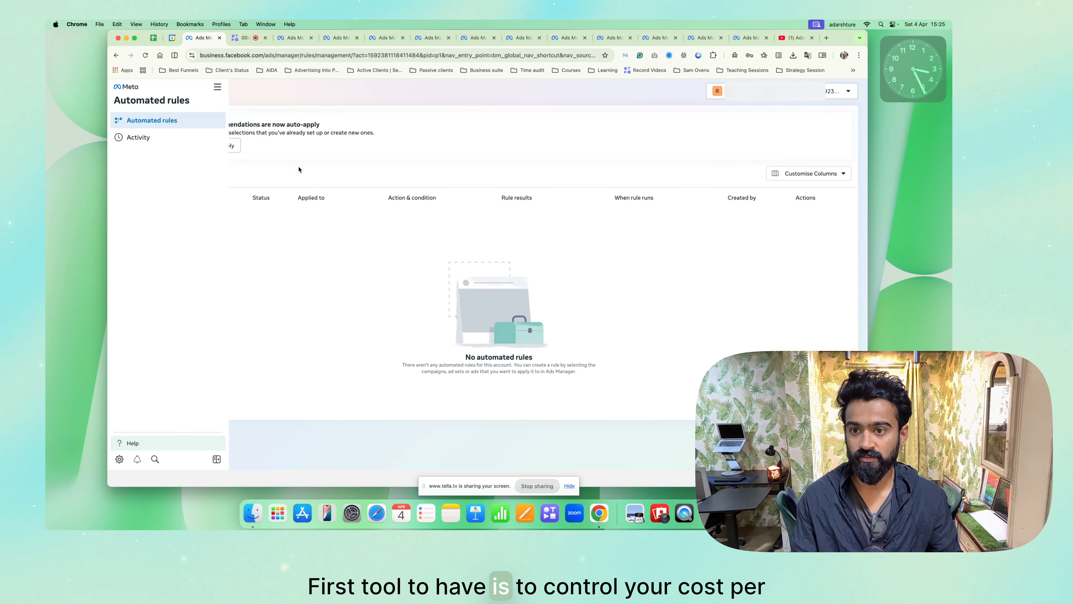
click(185, 175)
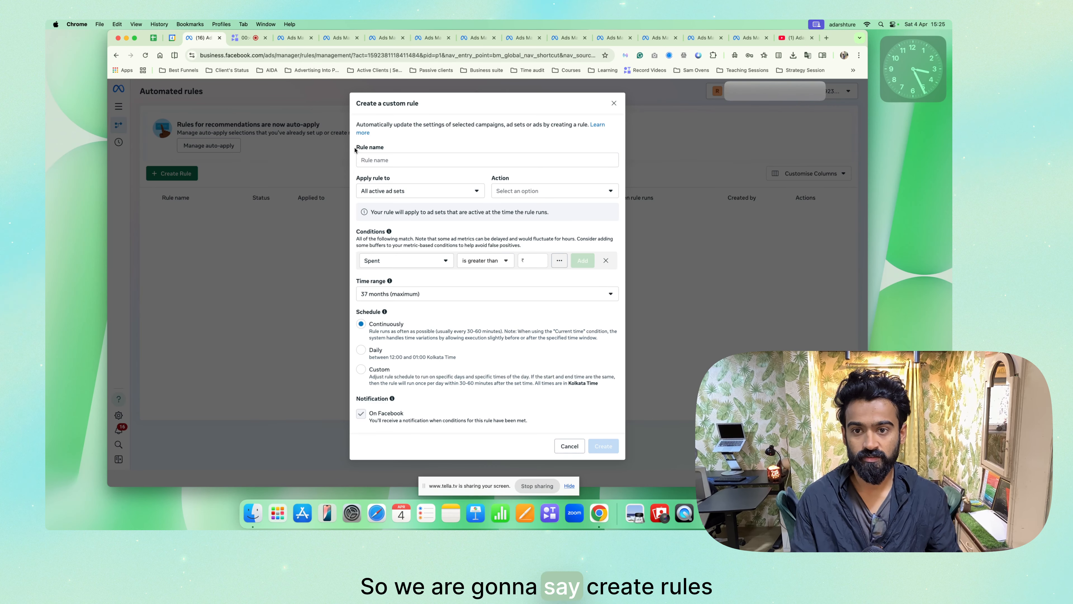
Name the rule High CPL and make it turn off campaigns, applied to all active campaigns
click(379, 156)
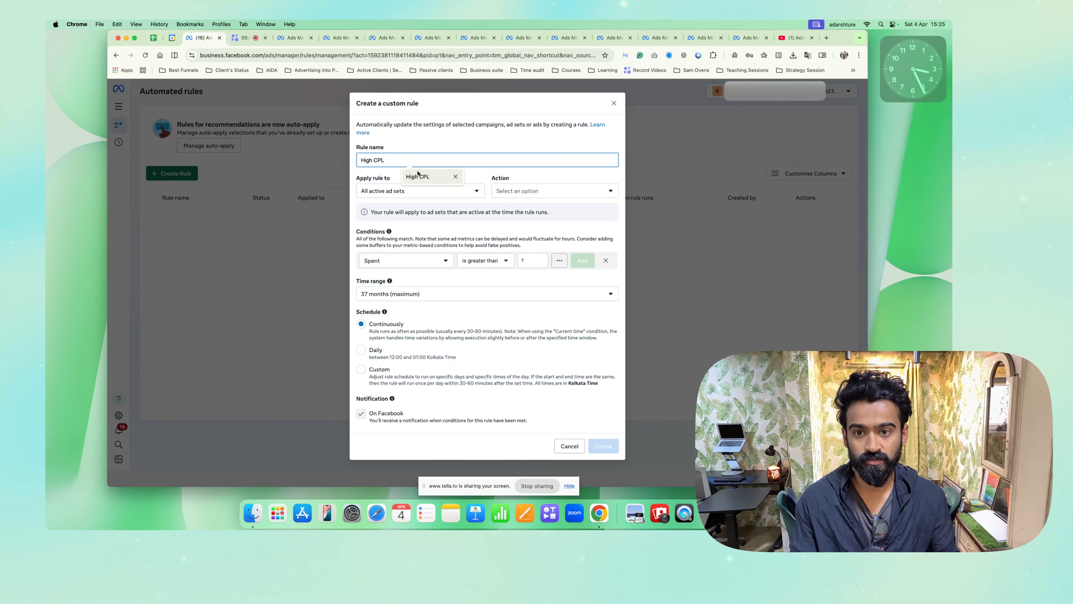
click(399, 192)
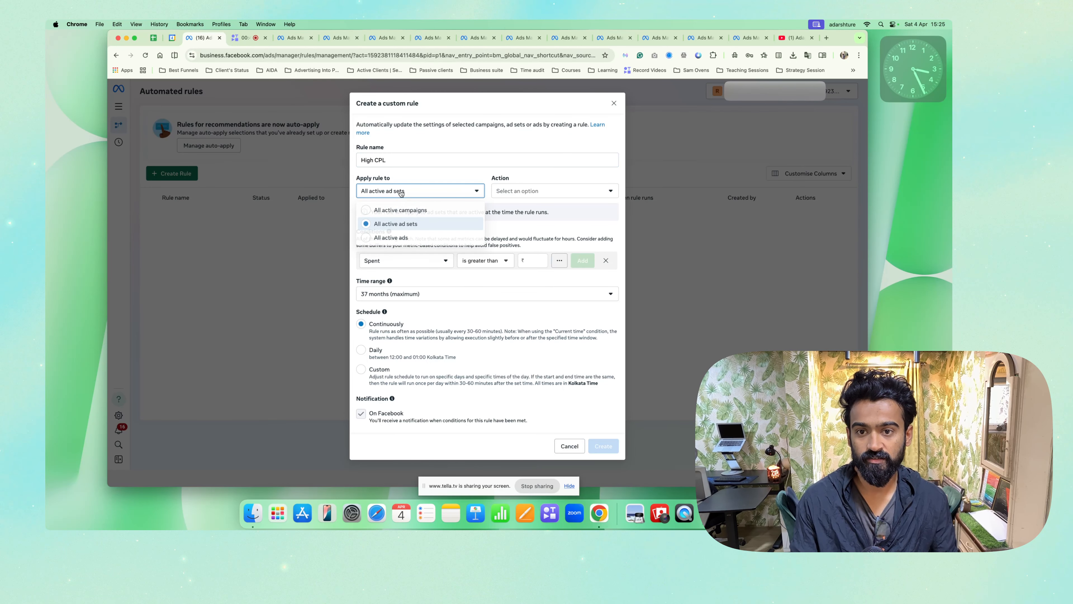
click(402, 210)
click(524, 192)
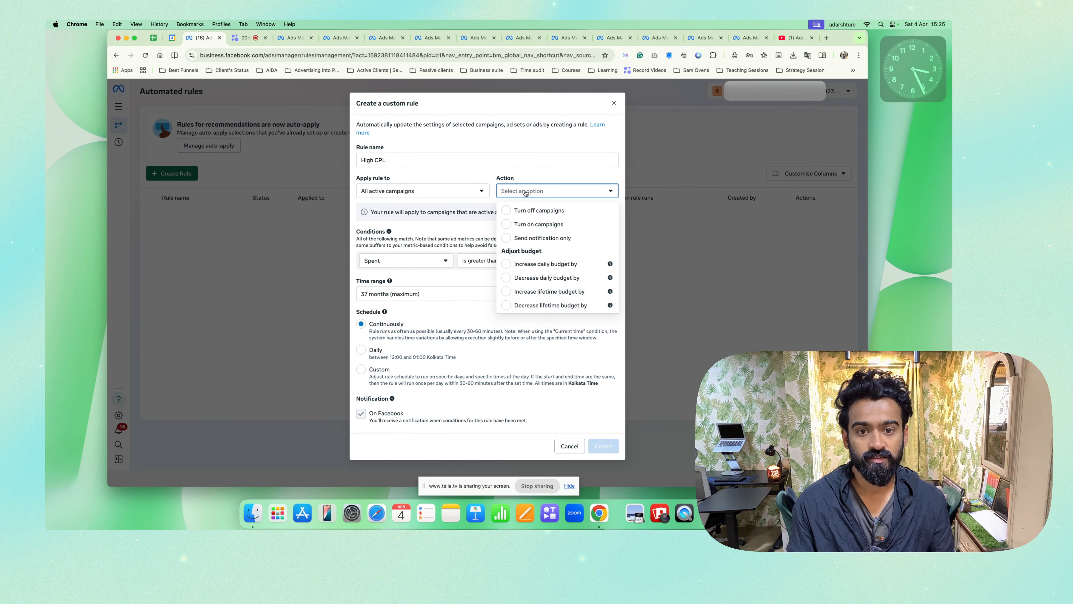
click(529, 211)
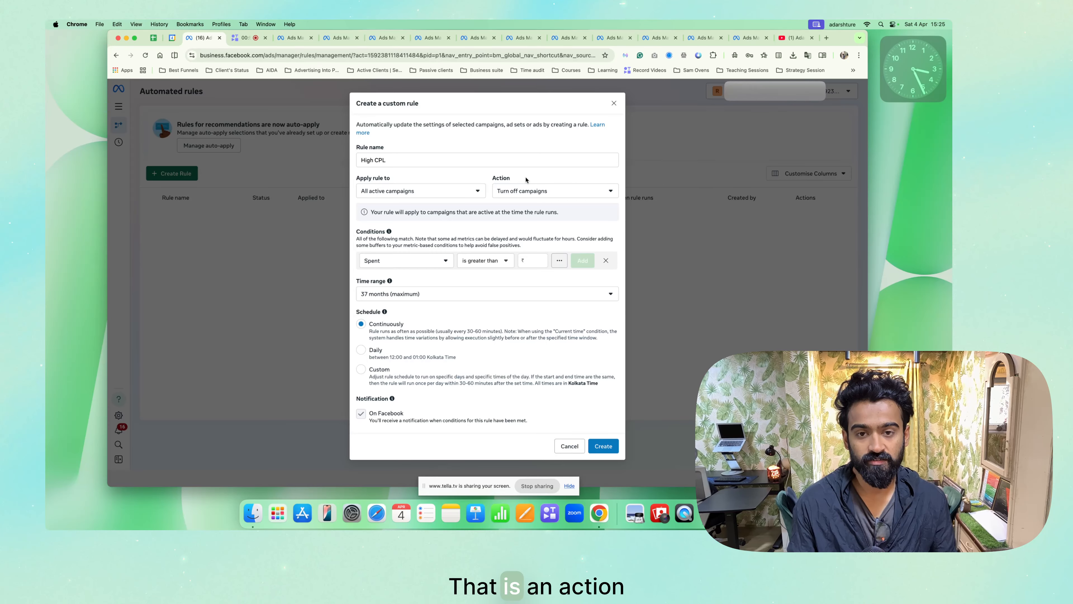
Add a condition that cost per result is greater than ₹200 over the last 3 days
click(410, 262)
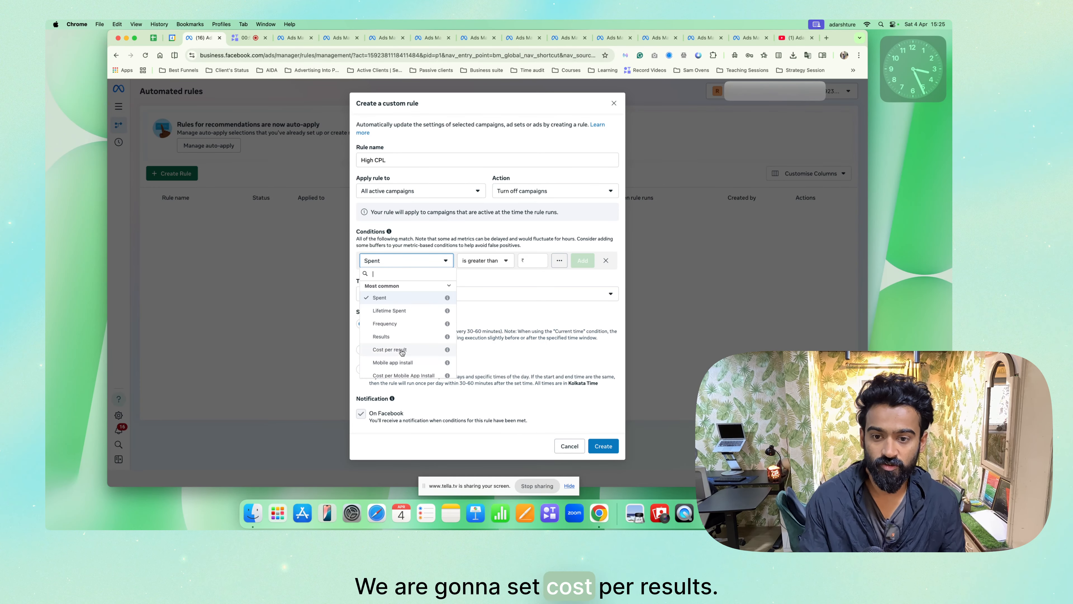
click(393, 349)
click(533, 260)
text(2)
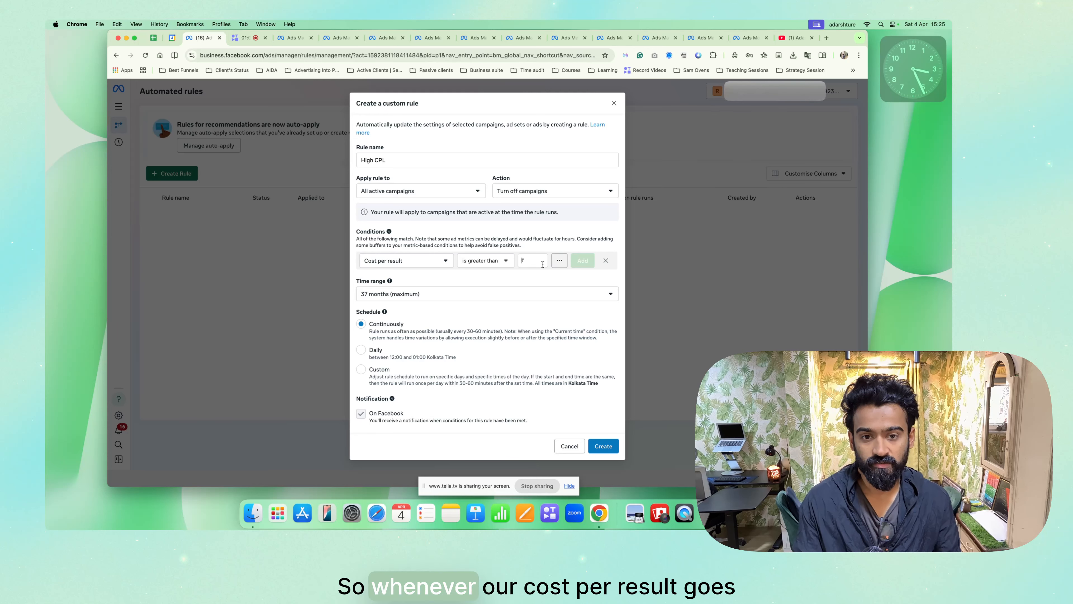
text(00)
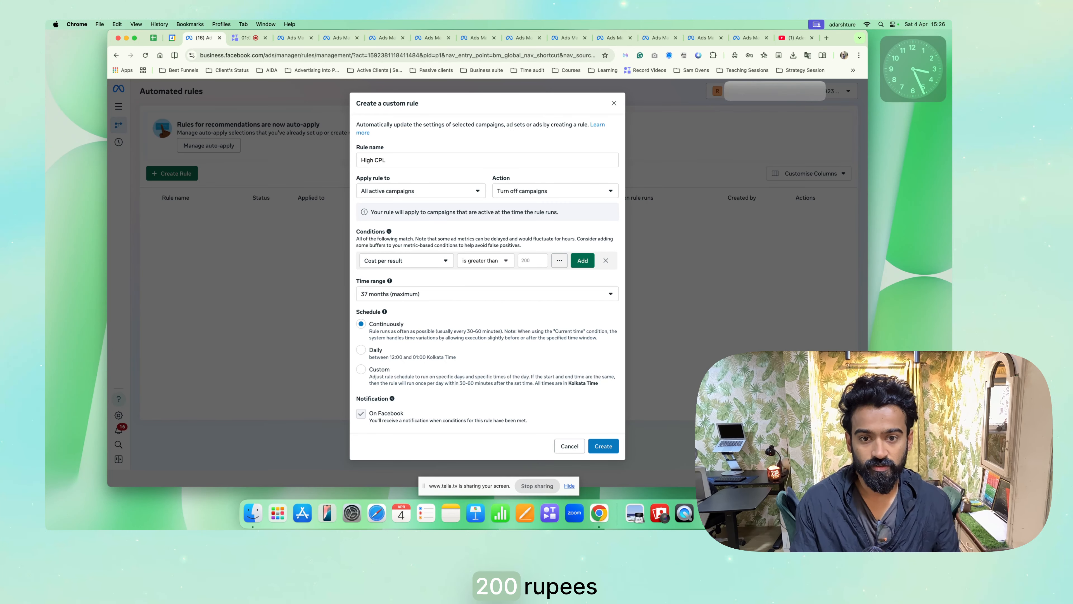
click(559, 261)
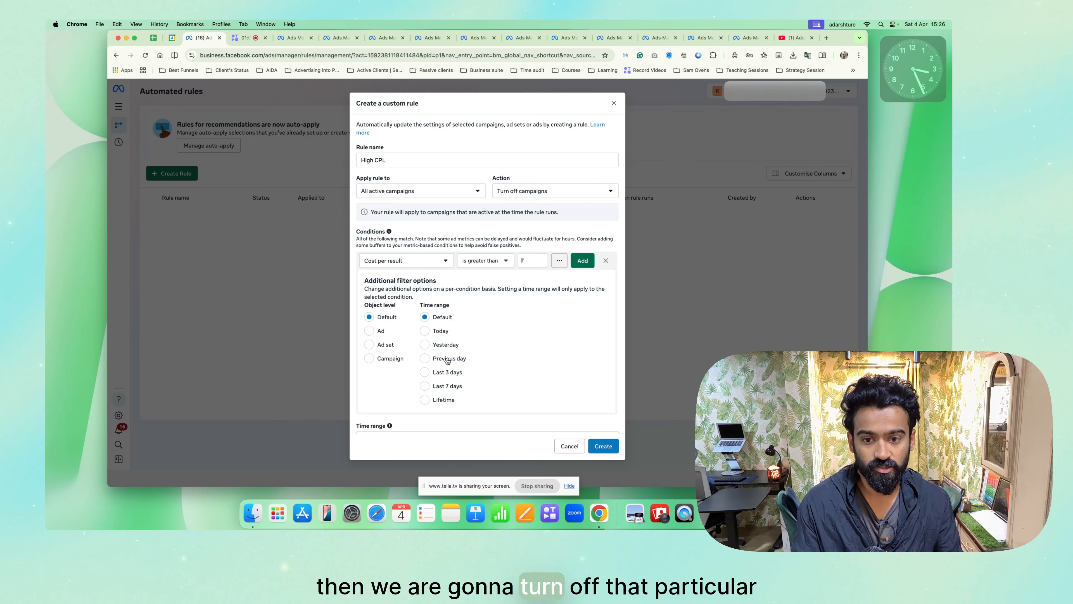
click(444, 372)
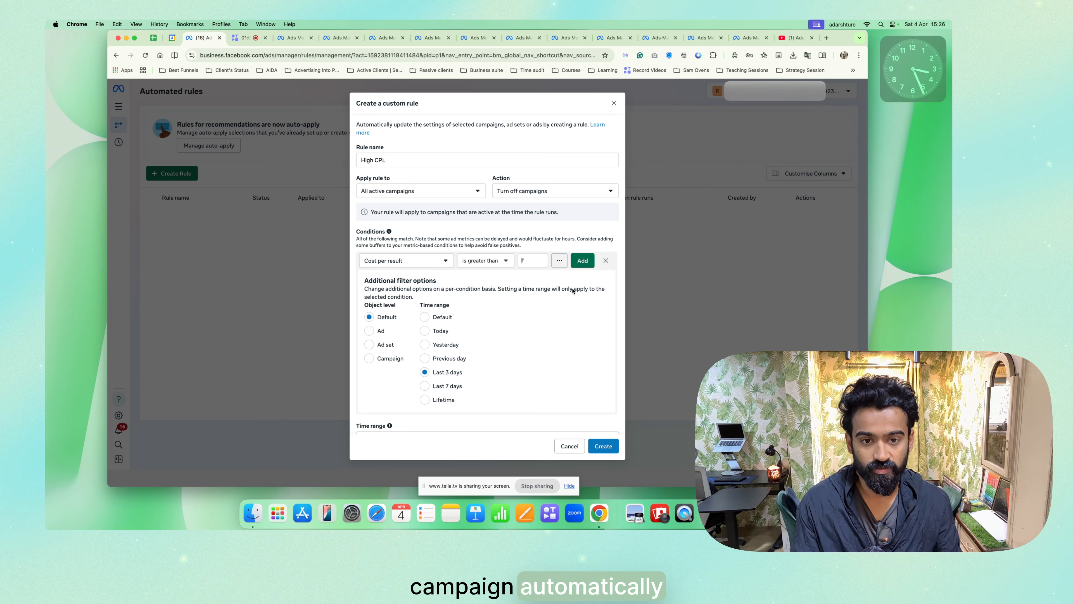
click(583, 260)
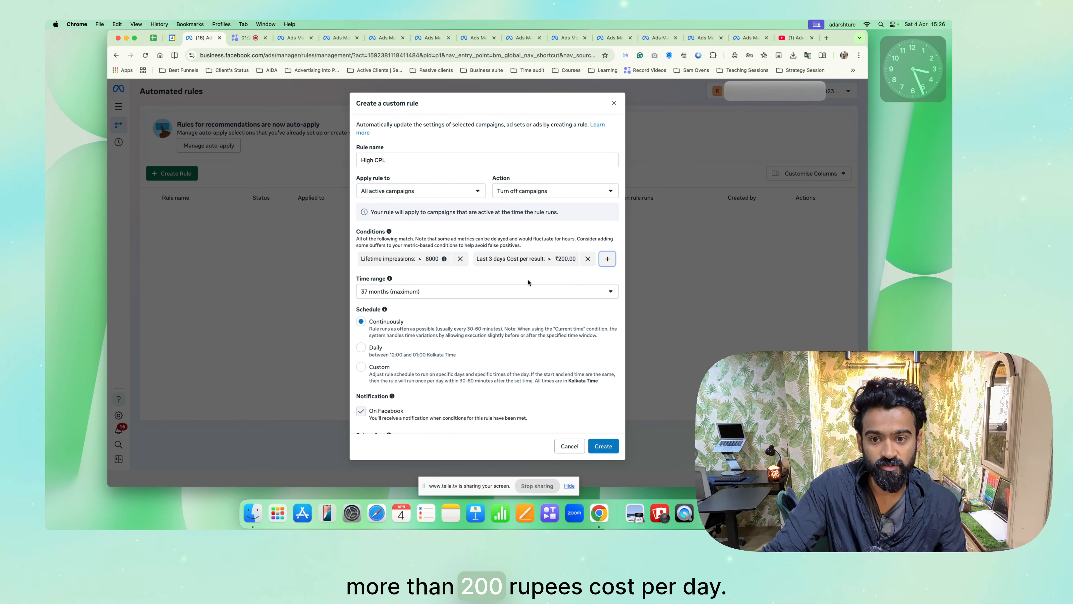
Set the rule's time range to Last 3 days and its schedule to Daily
click(435, 294)
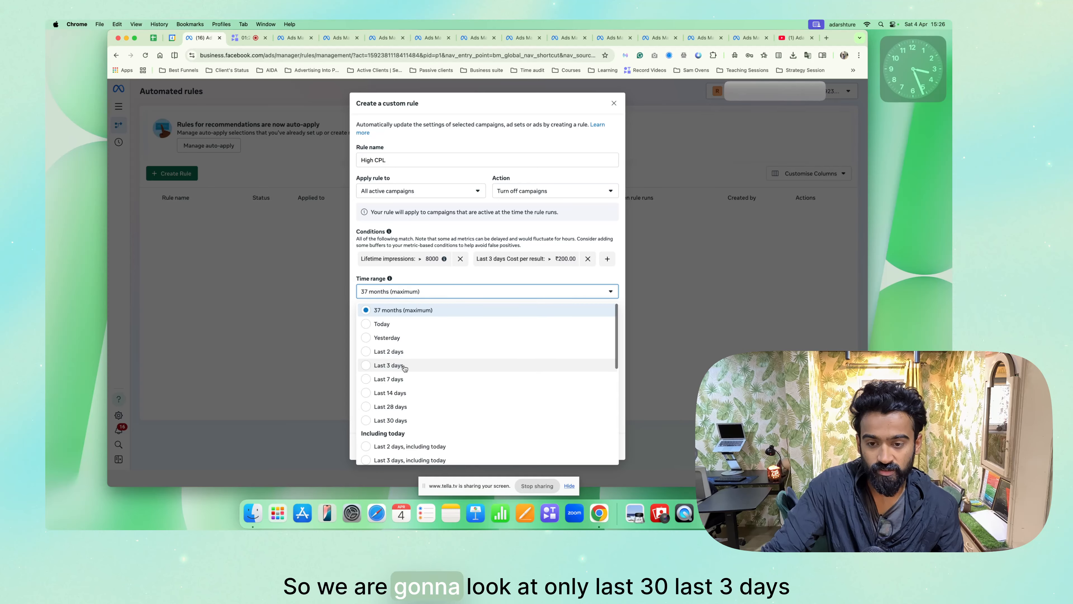
scroll(404, 367, down, 1)
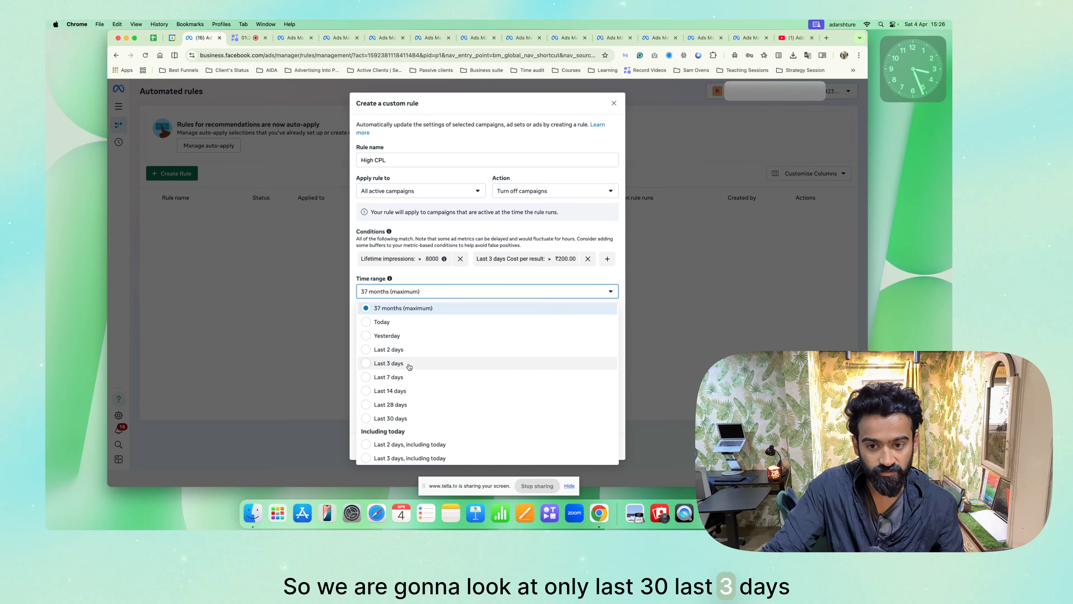
click(409, 363)
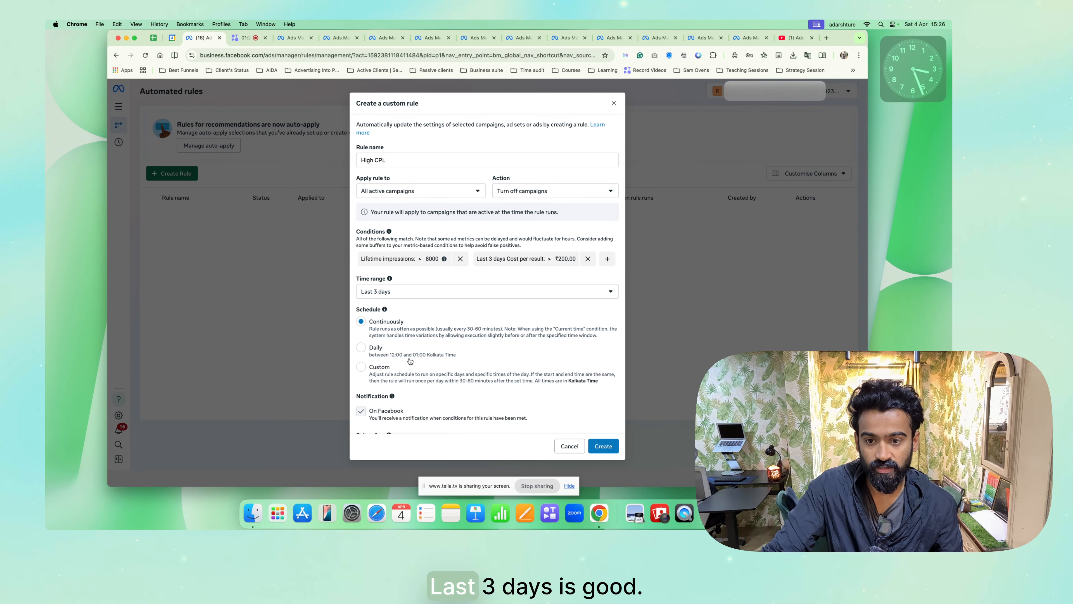
scroll(416, 348, down, 3)
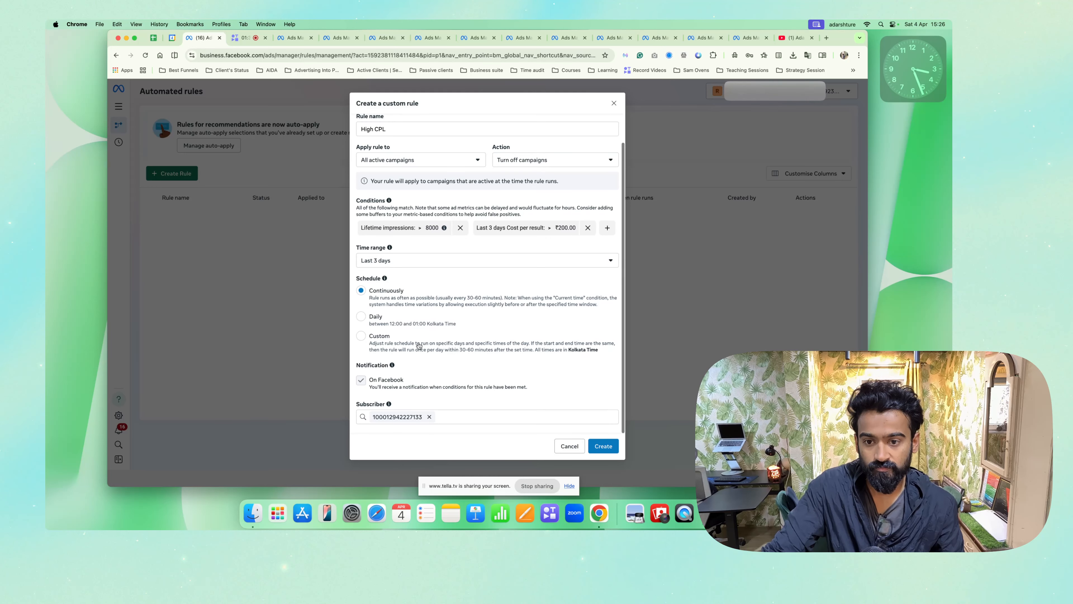
click(360, 317)
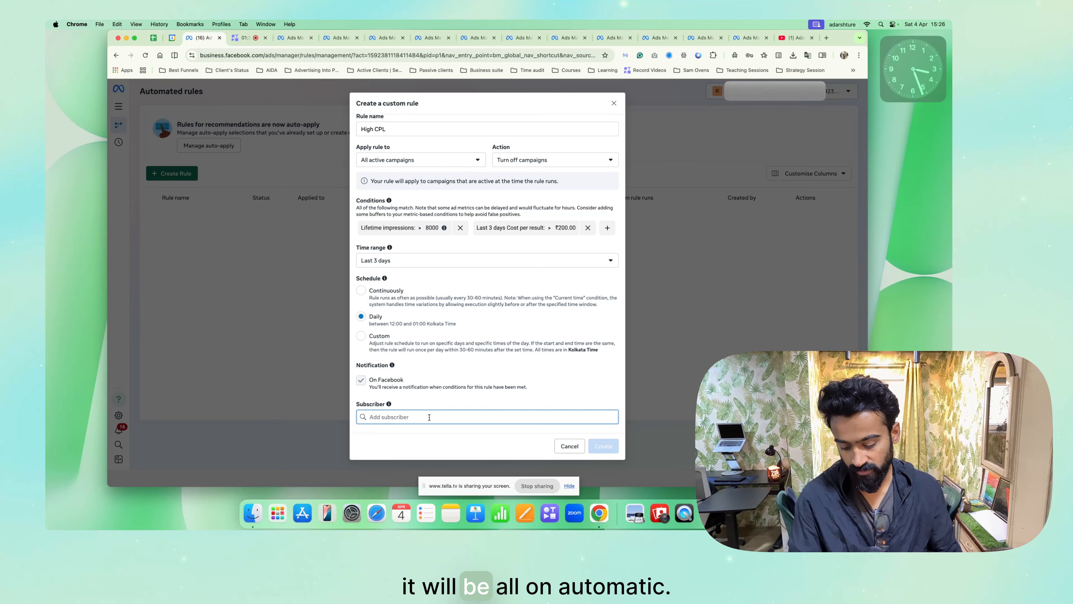
Replace the subscriber ID with the account manager's name as notification subscriber and create the rule
click(429, 416)
text(ada)
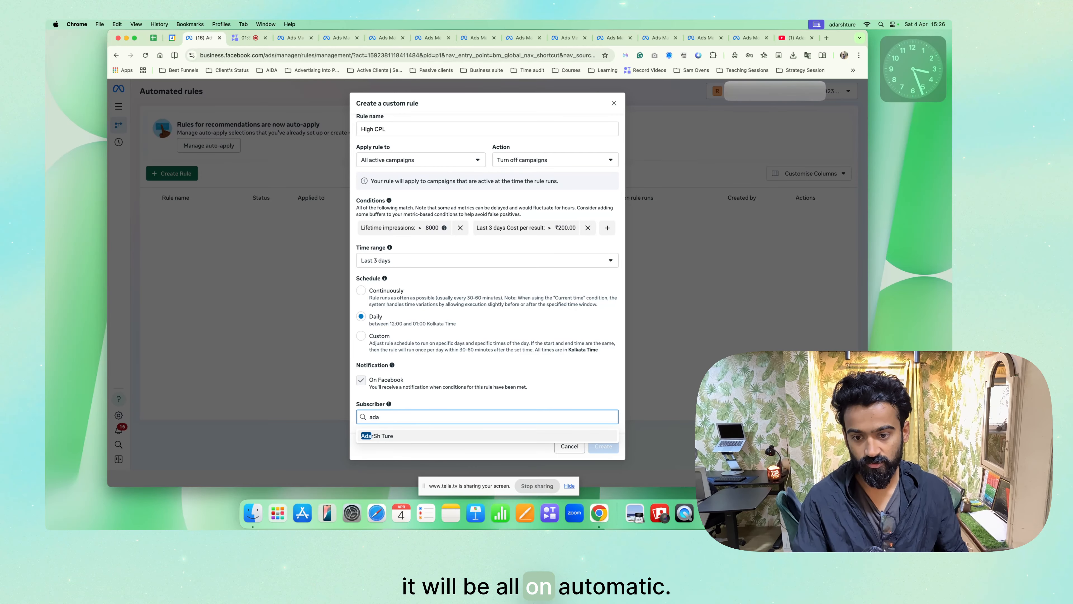
click(421, 436)
scroll(493, 346, up, 2)
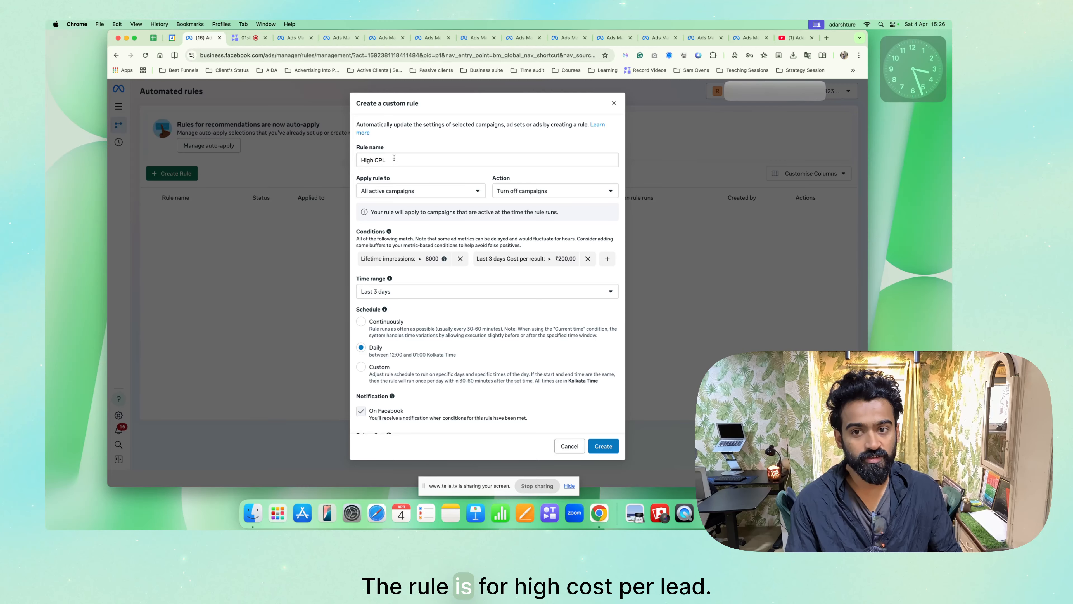
scroll(398, 194, down, 2)
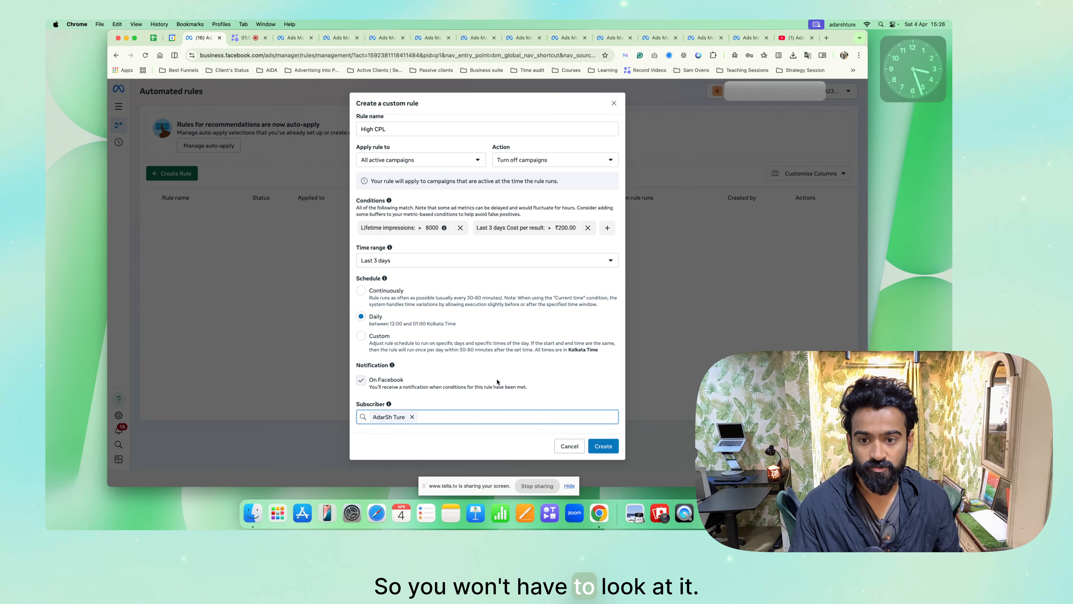
scroll(514, 372, up, 1)
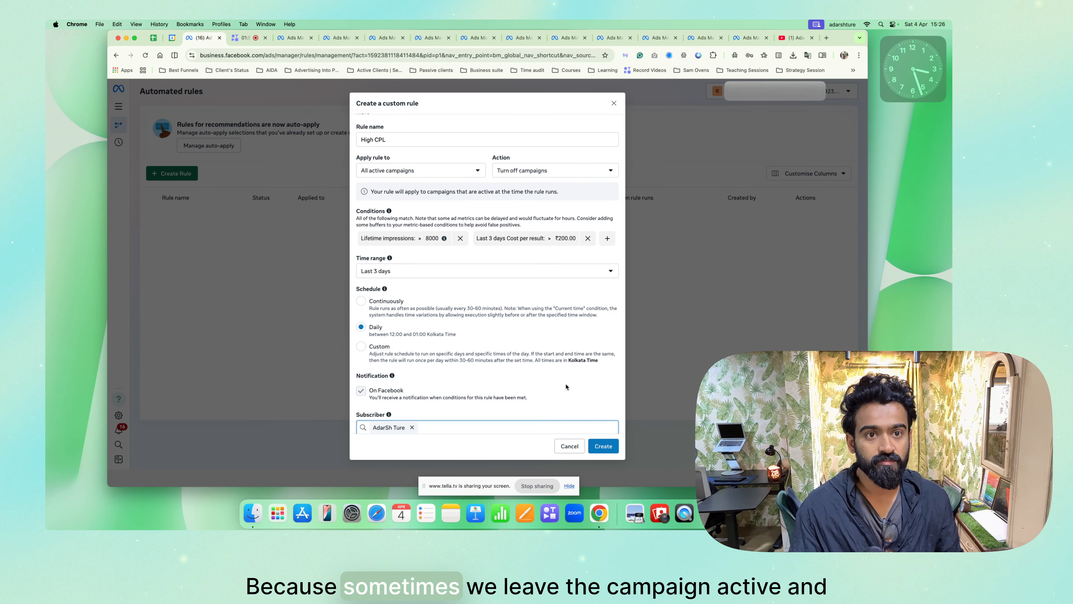
scroll(567, 387, up, 2)
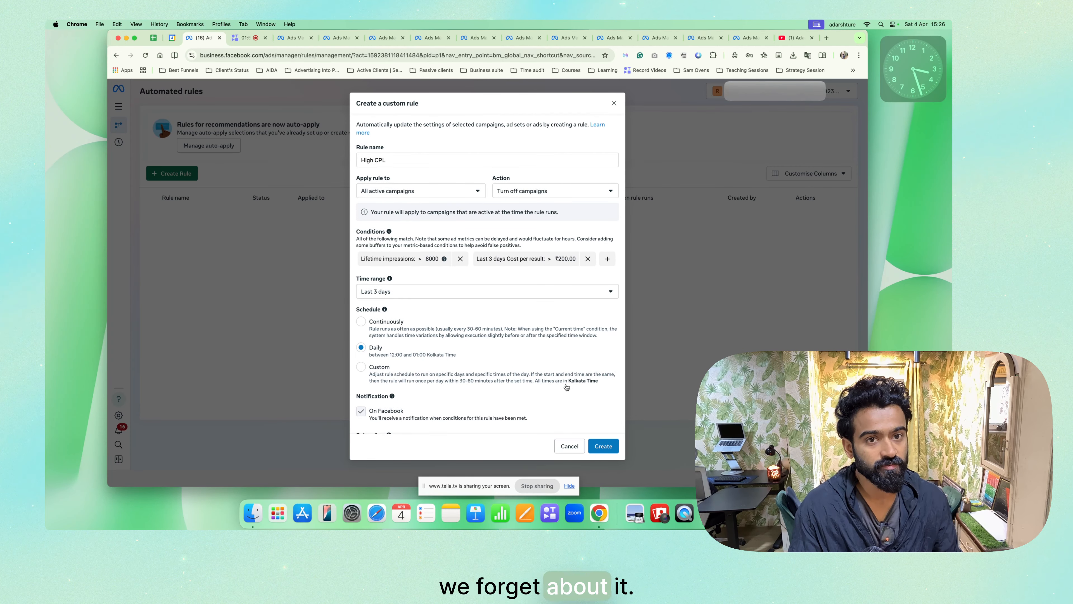
scroll(566, 388, down, 2)
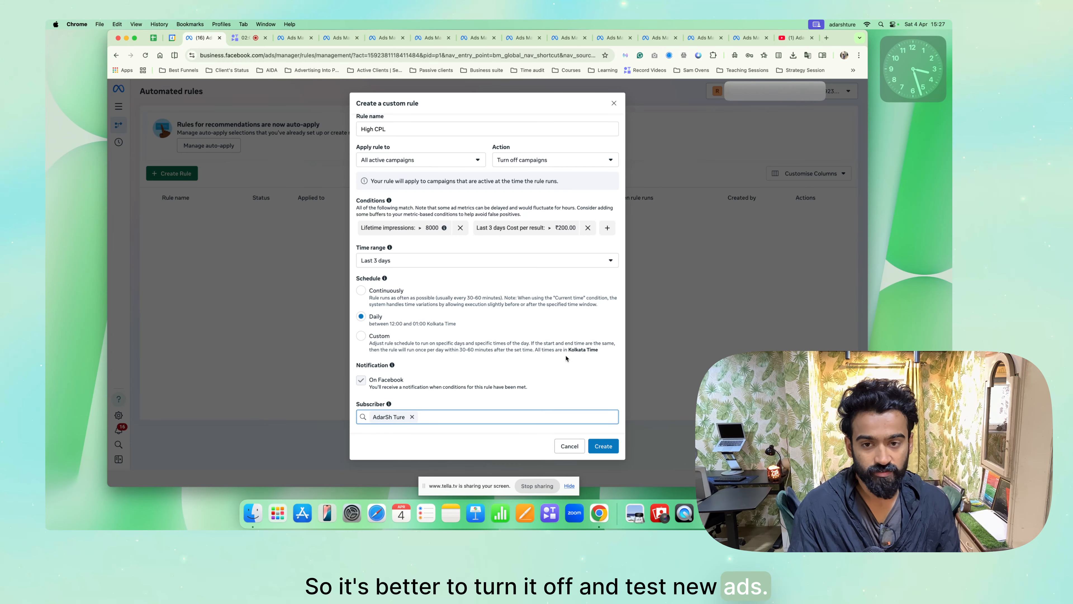
click(603, 446)
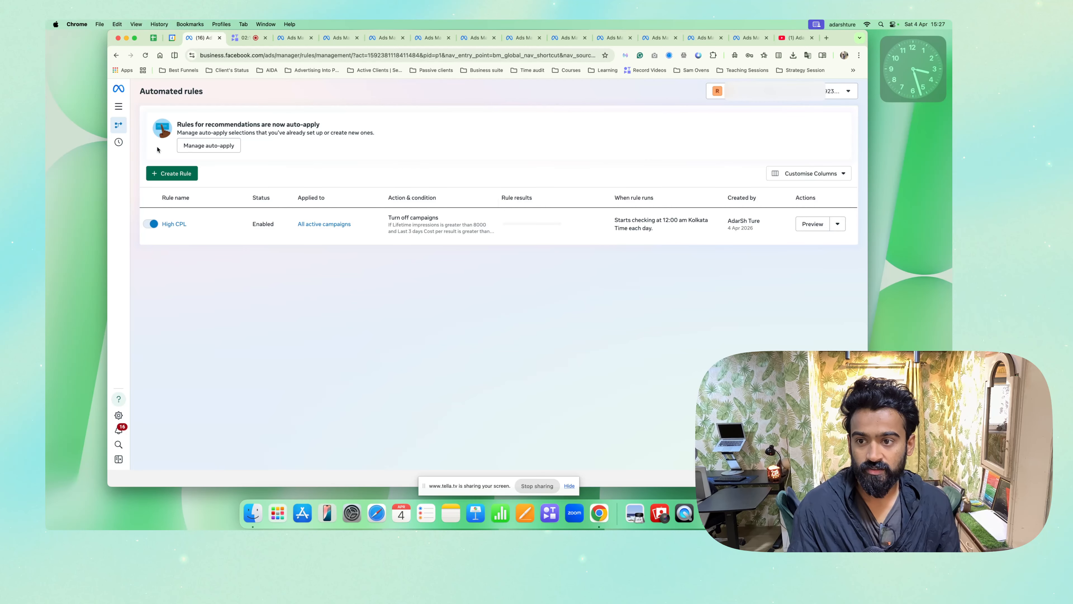
Reopen the High CPL rule for editing and review its cost per result condition, time range, schedule and subscriber
click(837, 224)
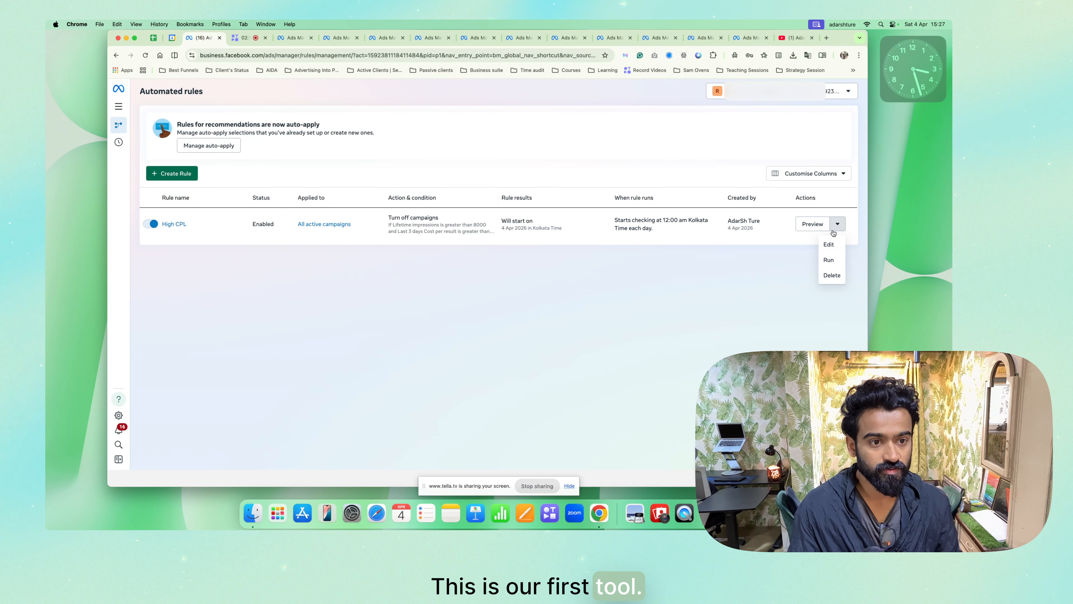
click(830, 242)
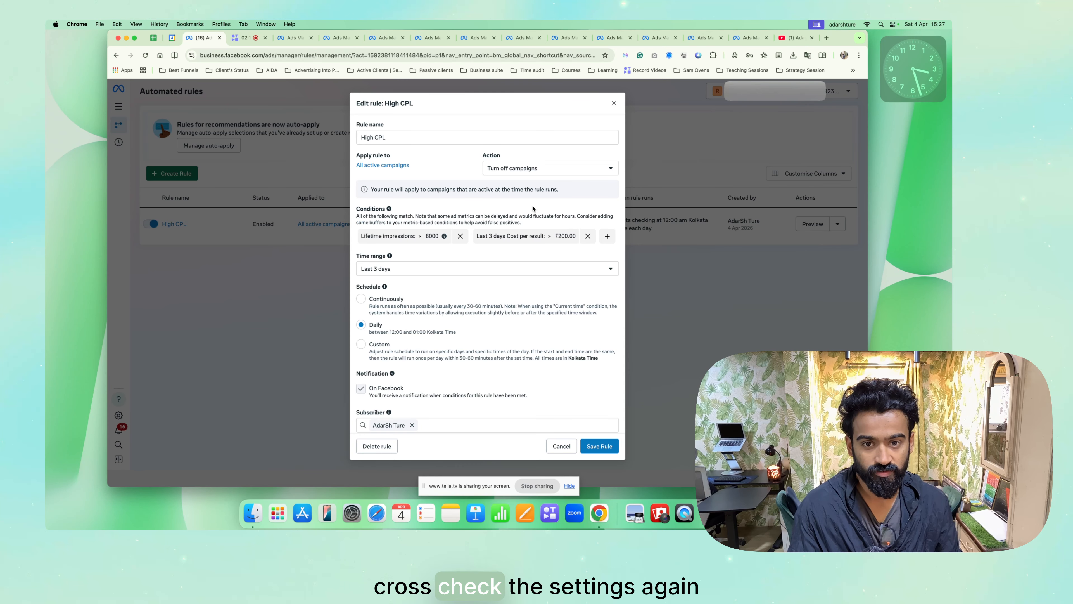
click(556, 238)
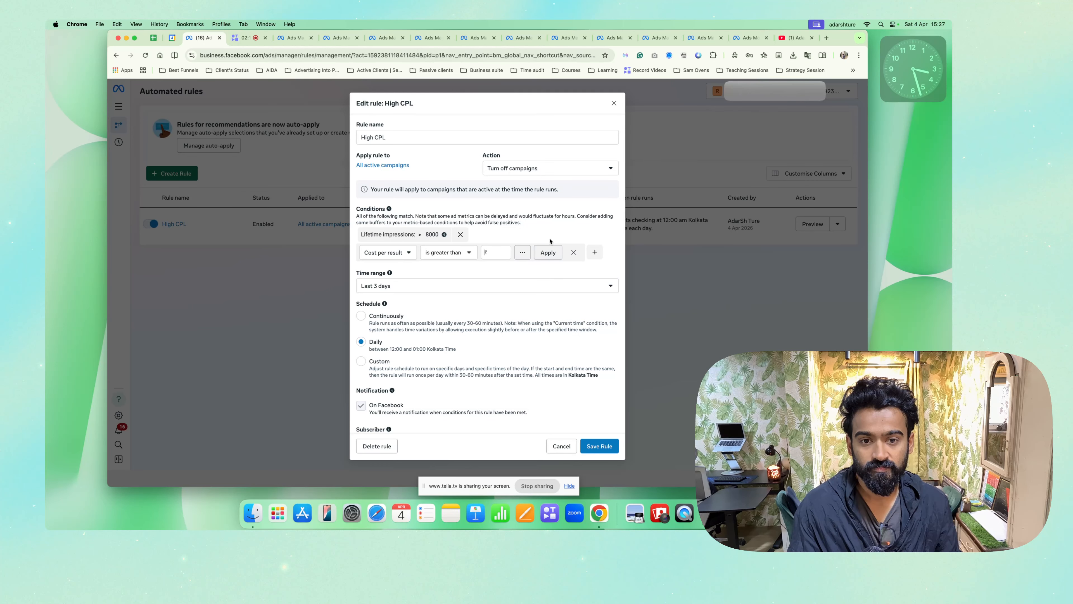
click(524, 252)
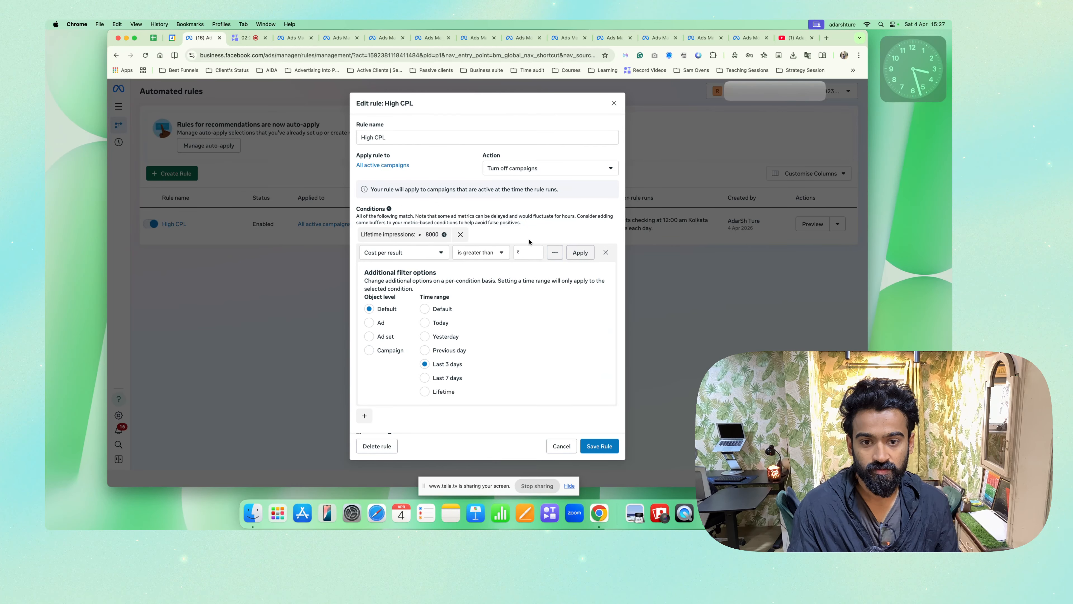
click(529, 242)
scroll(422, 338, down, 1)
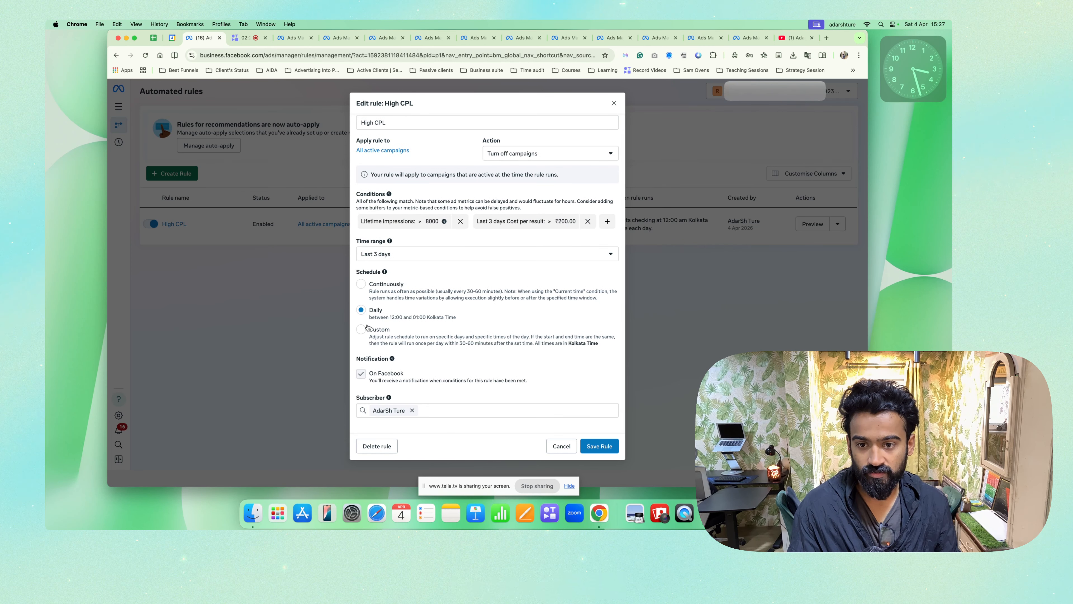
scroll(555, 140, up, 1)
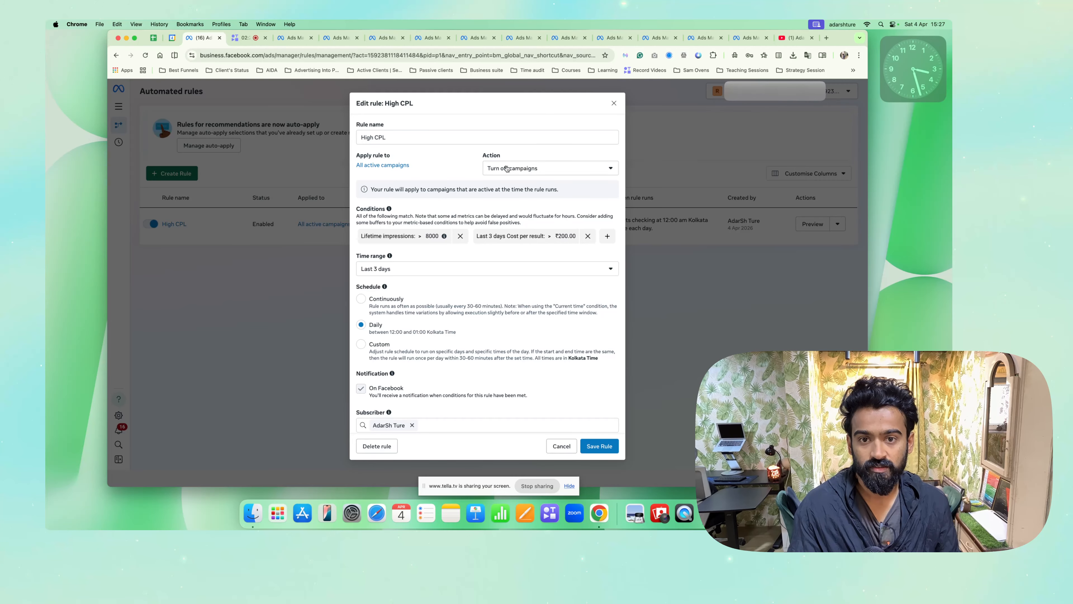
Leave the High CPL rule without saving and start a new rule named No leads that turns off all active campaigns
click(564, 446)
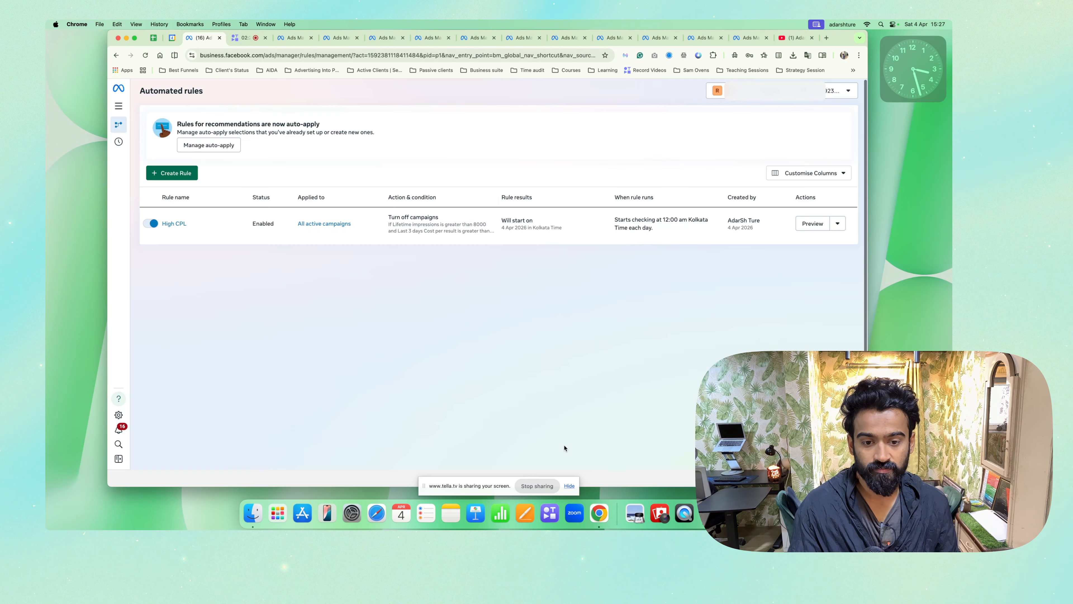
click(170, 177)
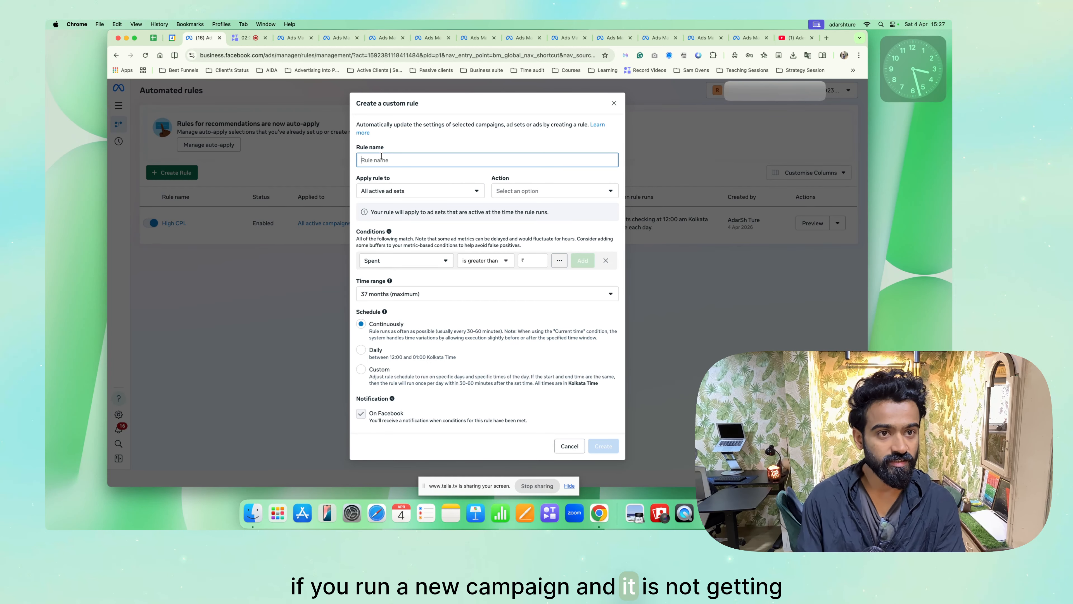
text(No leads)
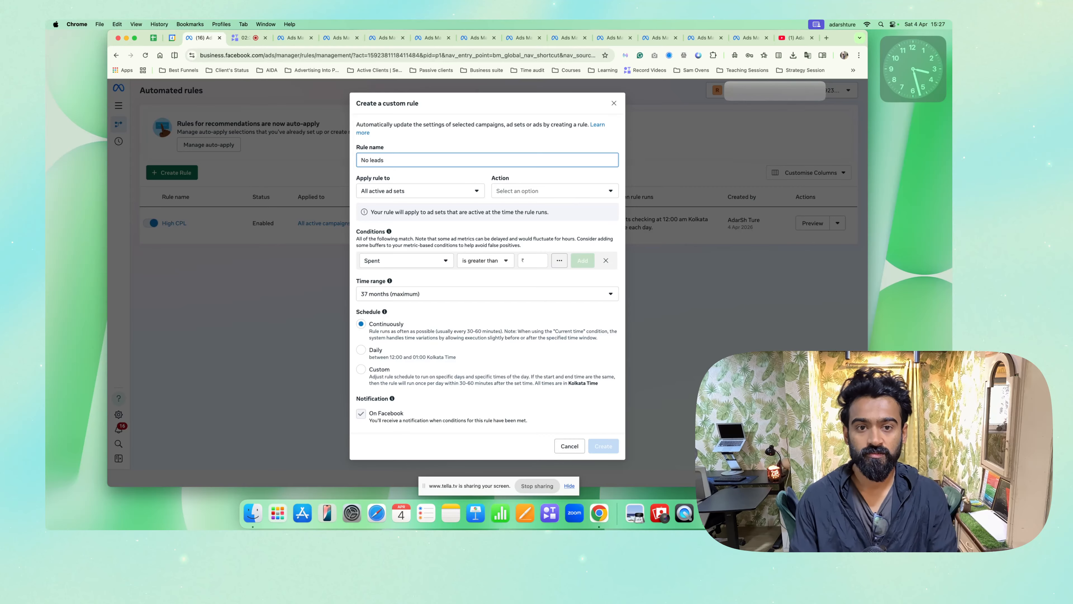
click(405, 191)
click(407, 213)
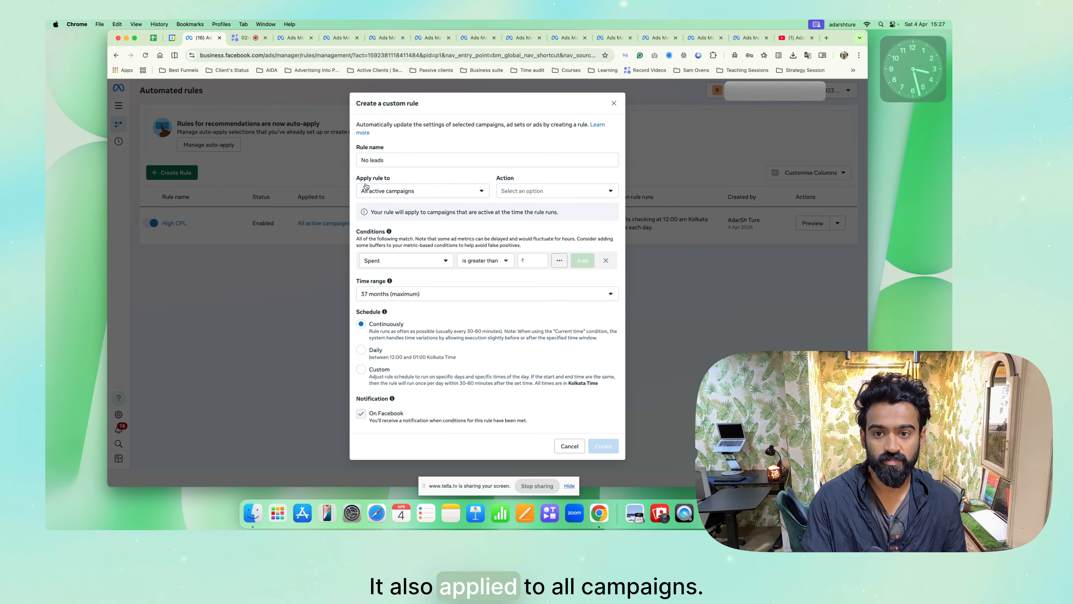
click(540, 189)
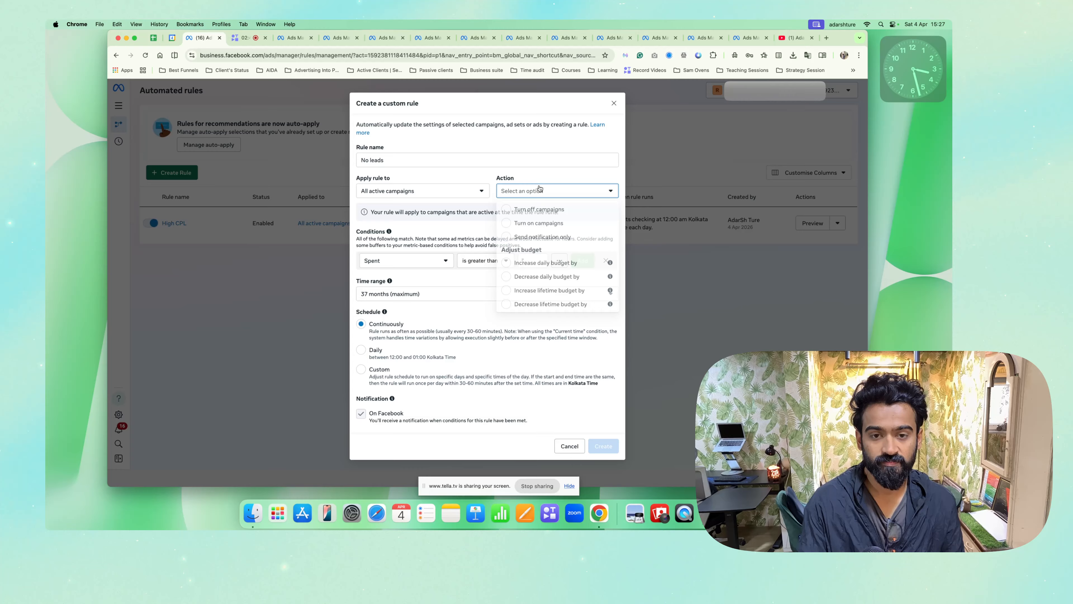
click(547, 211)
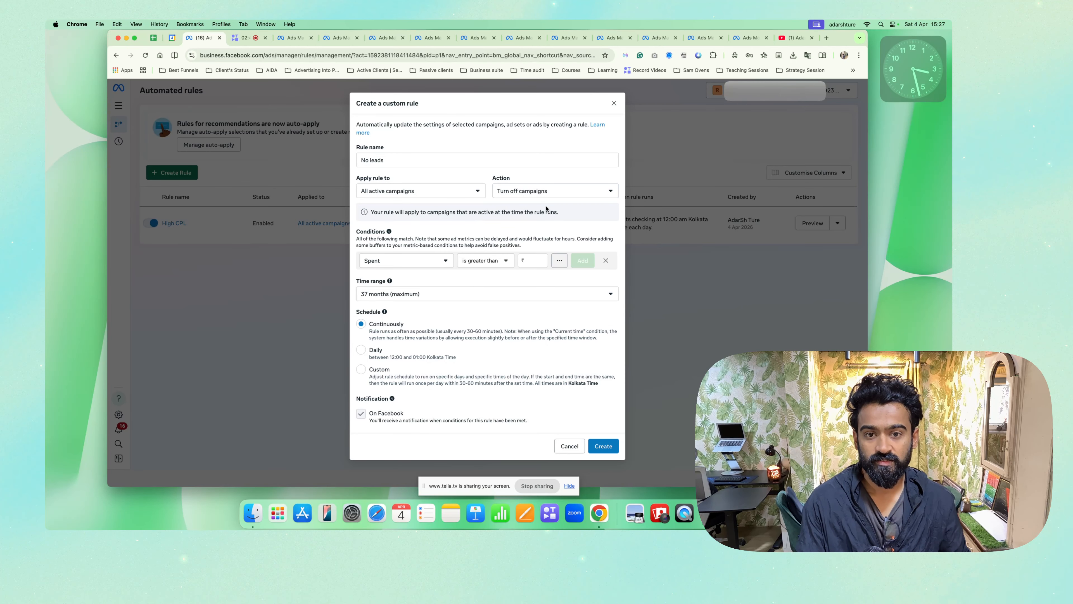
Fill in a condition of Results is less than 5, open its additional filter options, and create the No leads rule
click(418, 264)
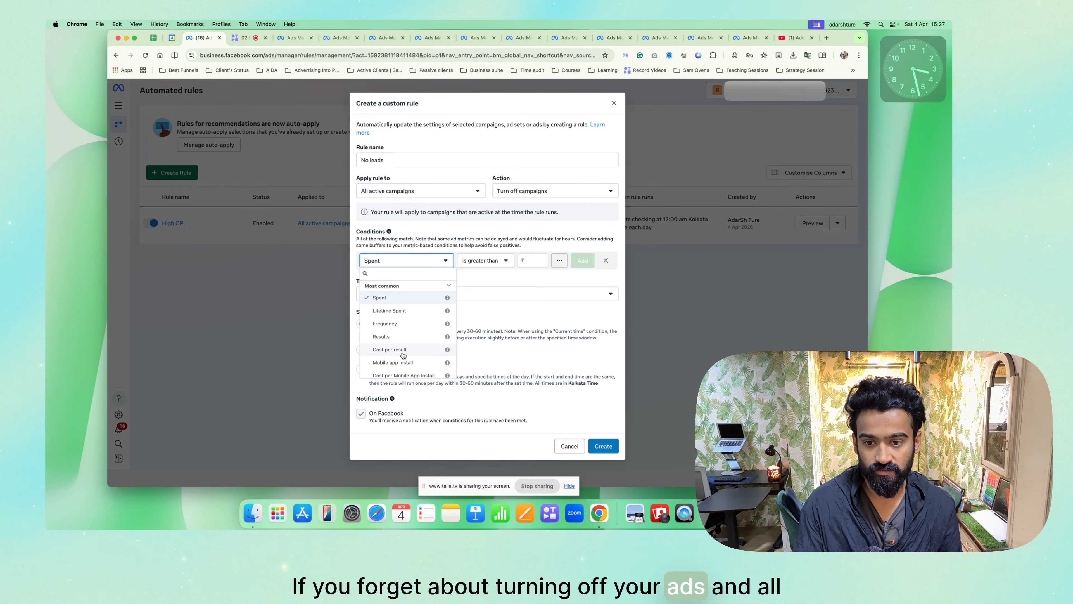
click(389, 337)
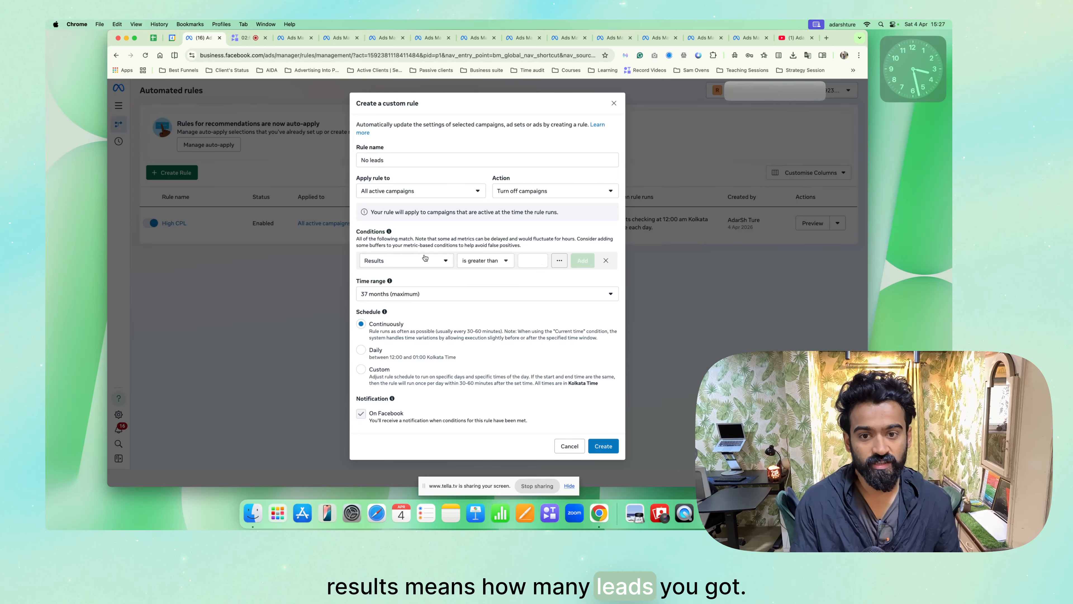
click(481, 261)
click(481, 294)
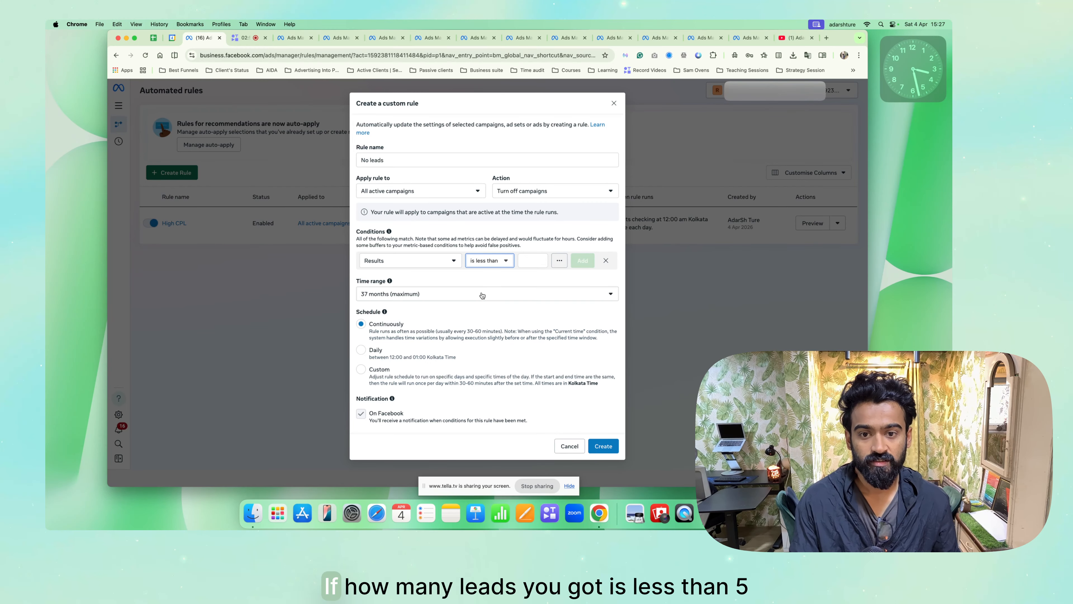
text(5)
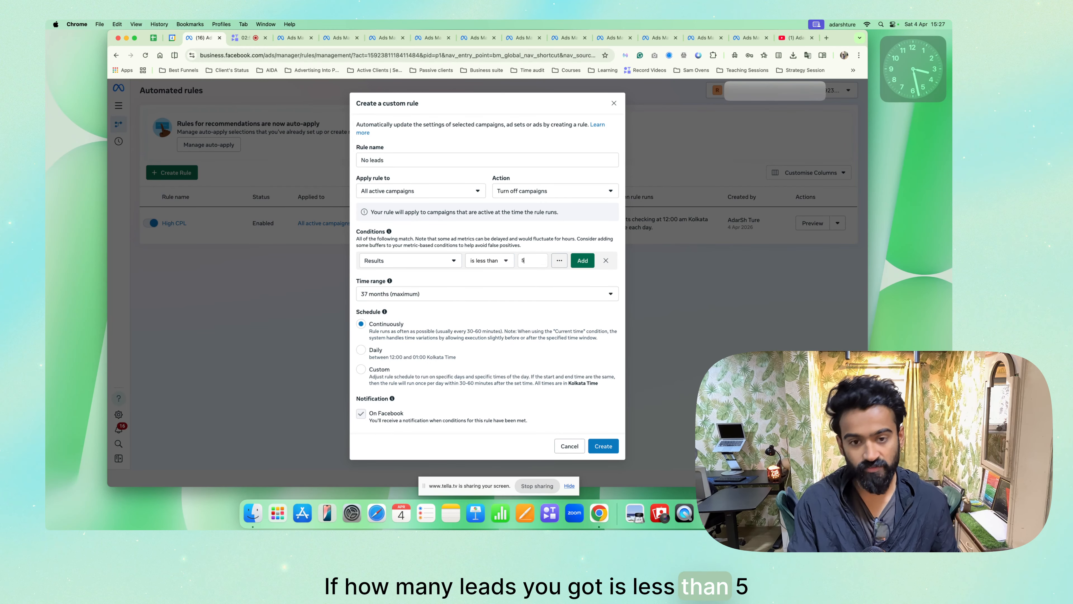
click(560, 261)
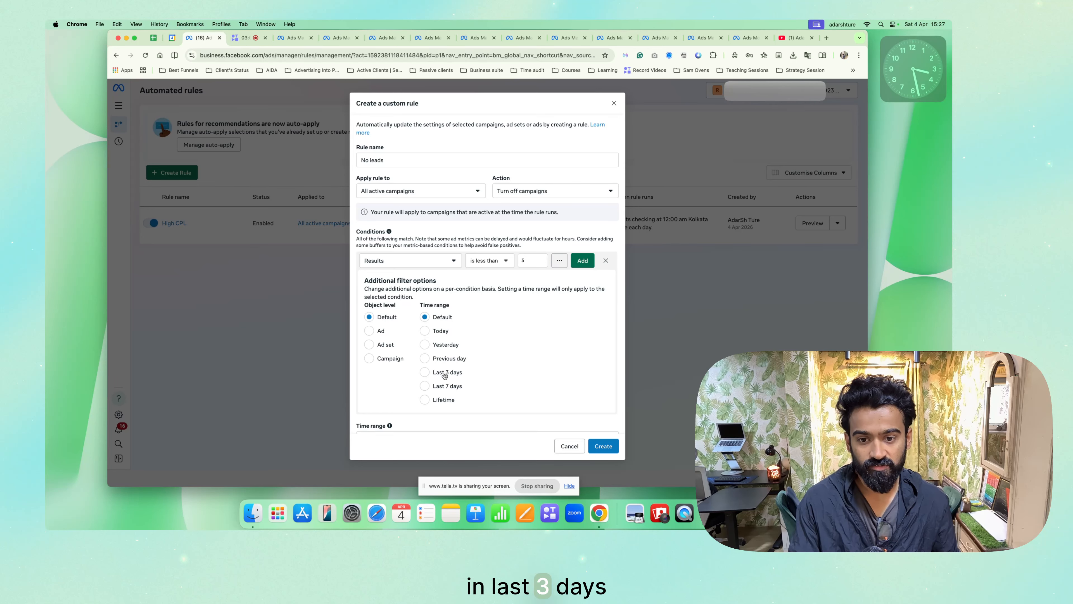
click(603, 446)
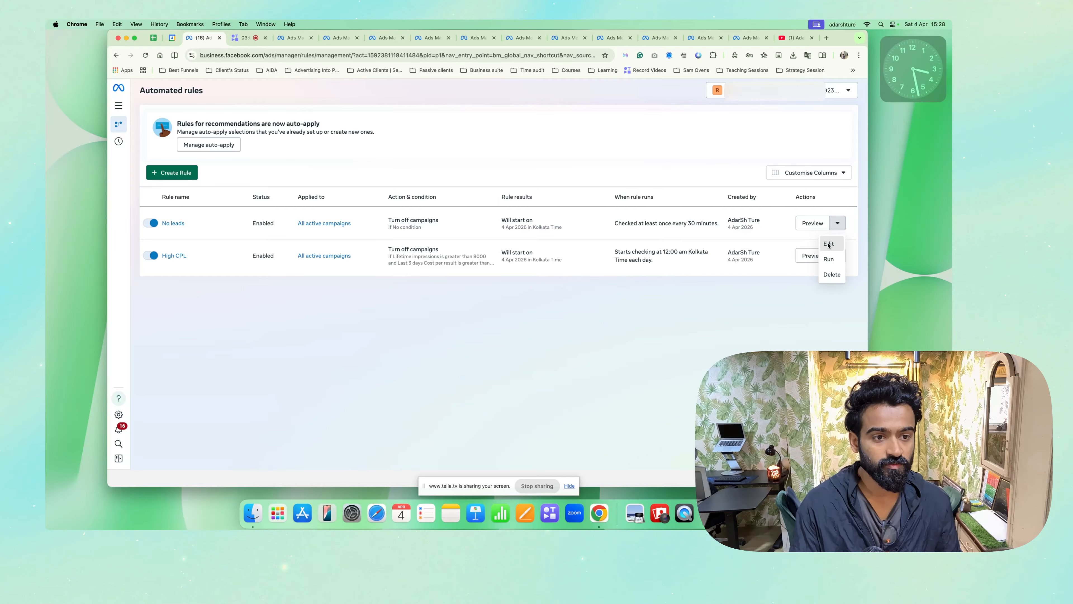
Edit the No leads rule to use a Last 3 days time range and a Daily schedule, and save it
click(828, 245)
scroll(361, 311, down, 1)
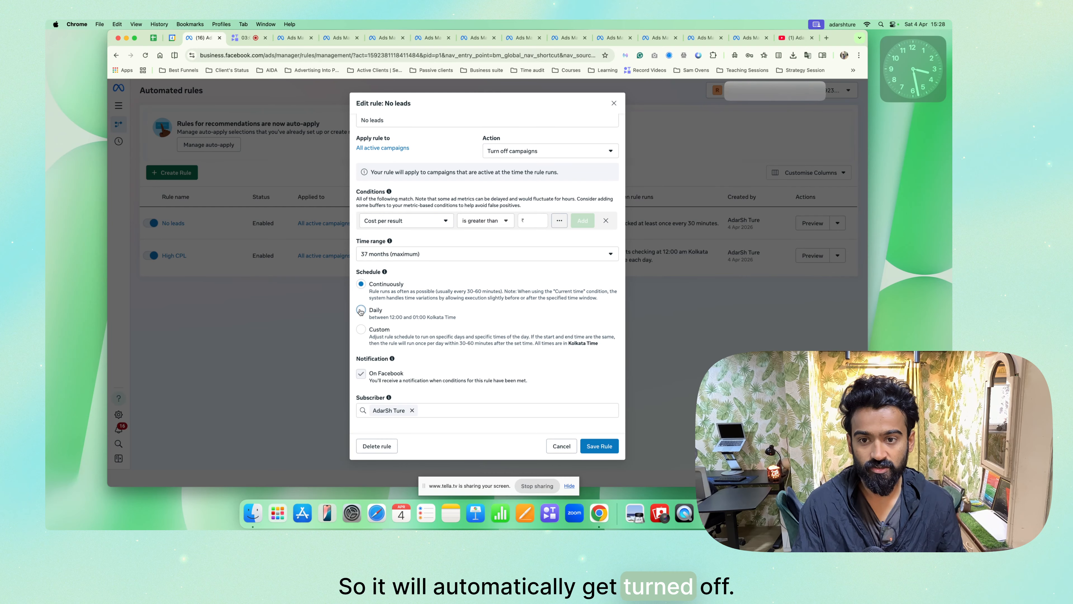
click(387, 255)
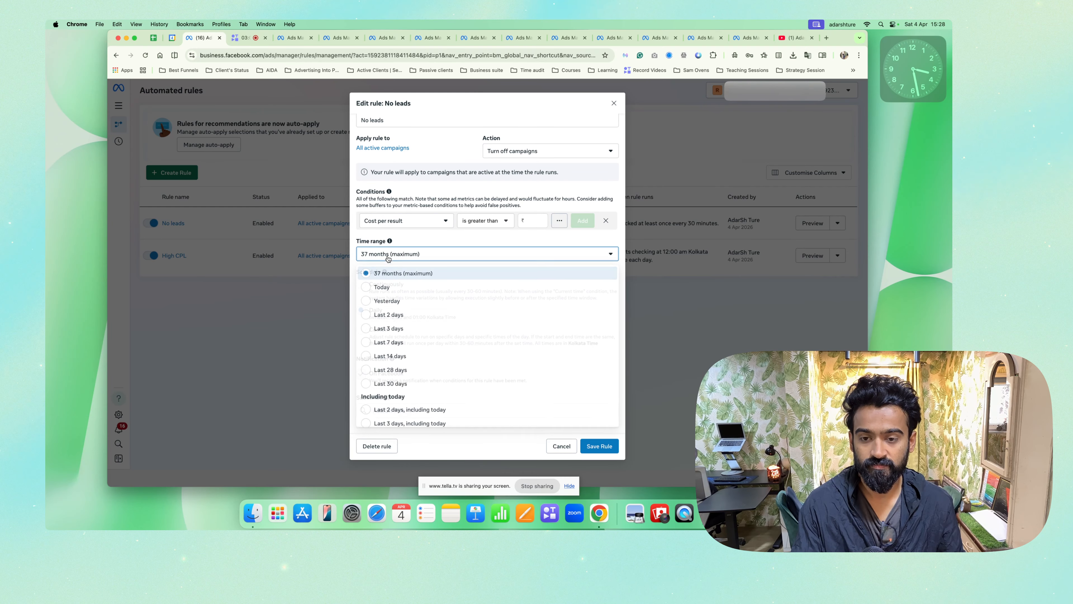
click(392, 328)
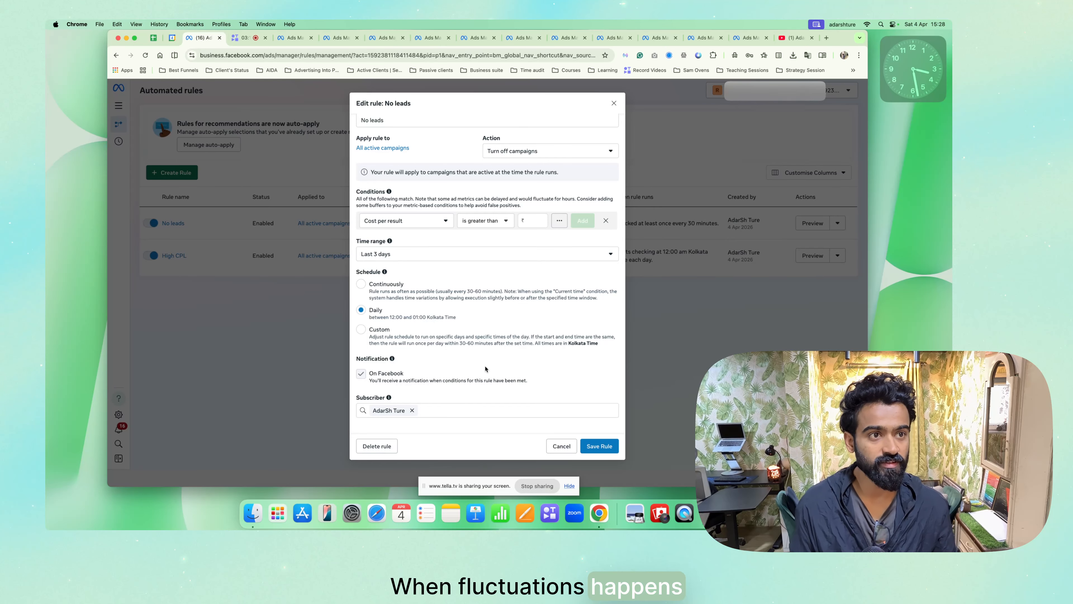
scroll(485, 369, up, 1)
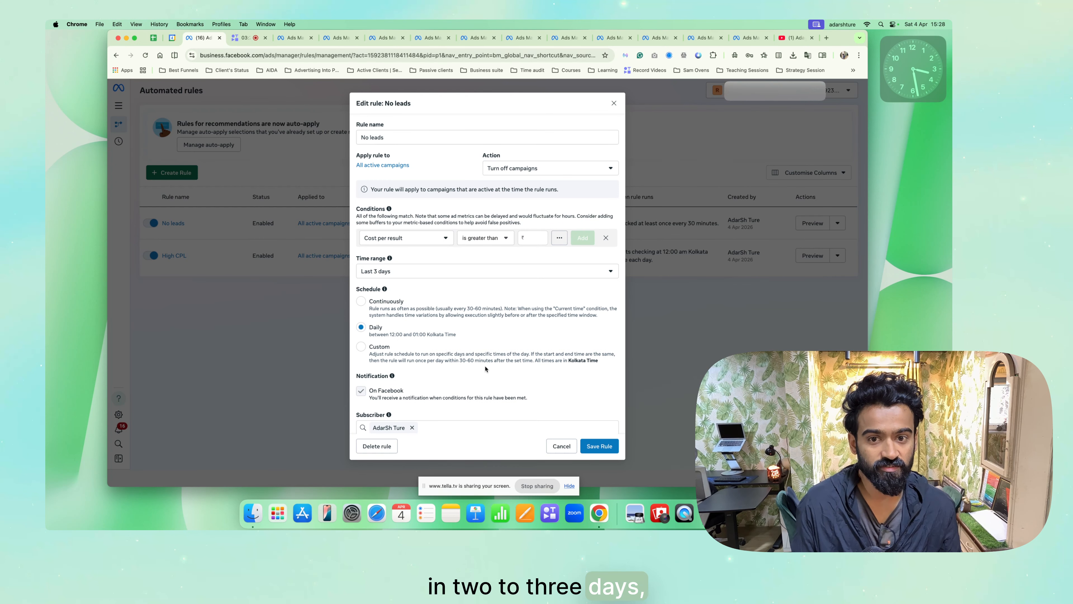
click(603, 447)
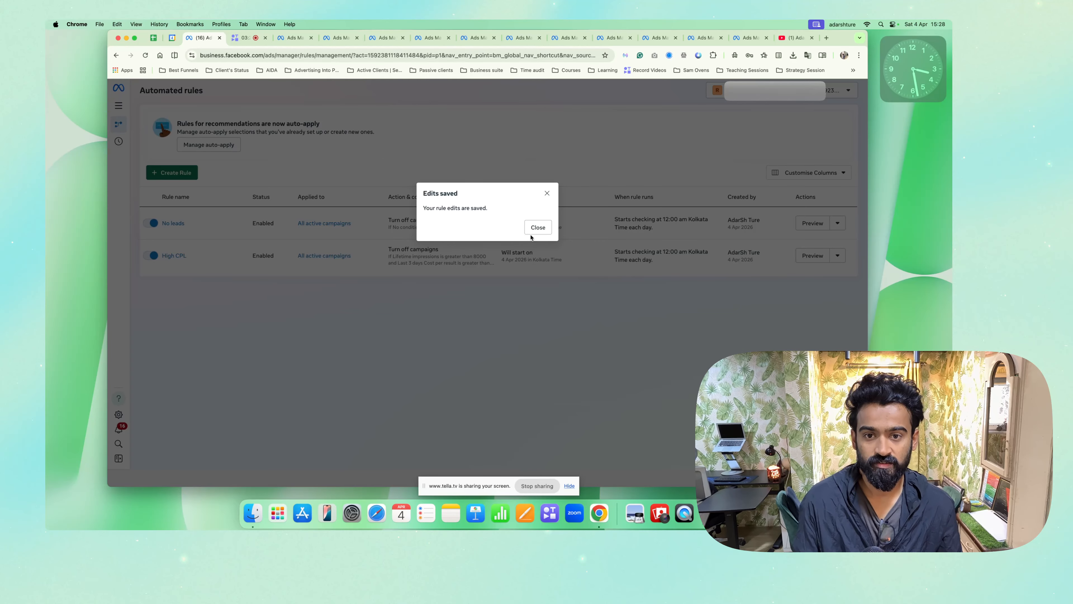
click(533, 232)
Start a new rule named Scale that increases the daily budget of all active campaigns by 20%
click(186, 173)
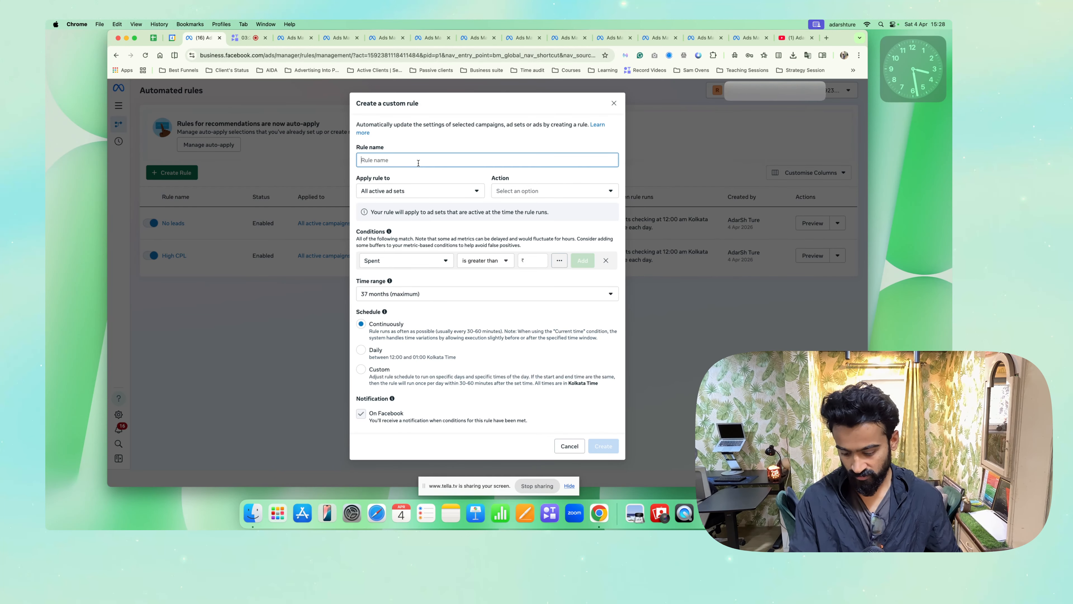
text(Scale)
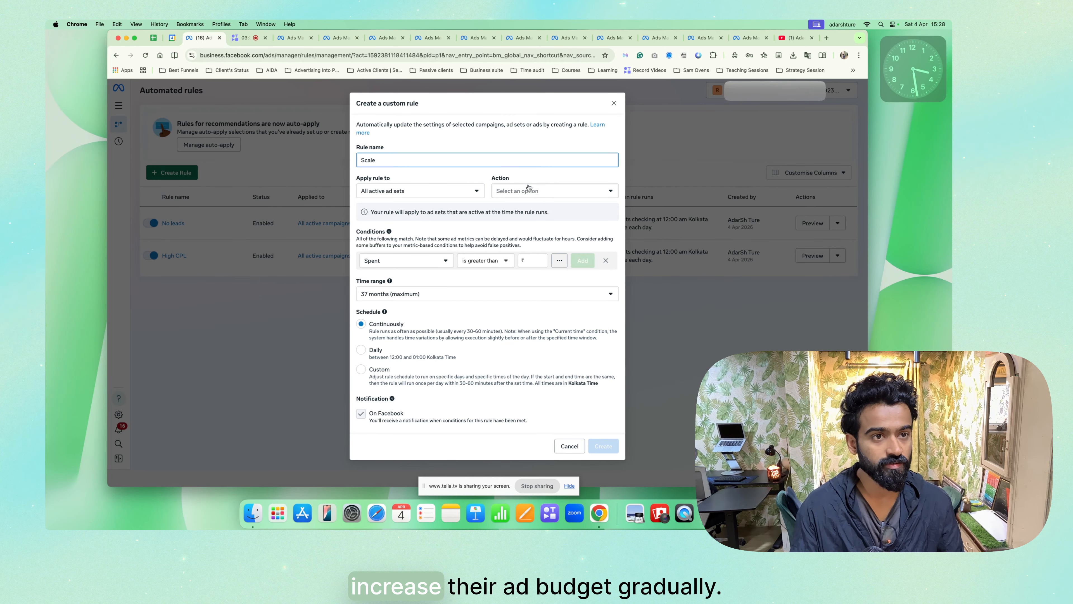
click(420, 197)
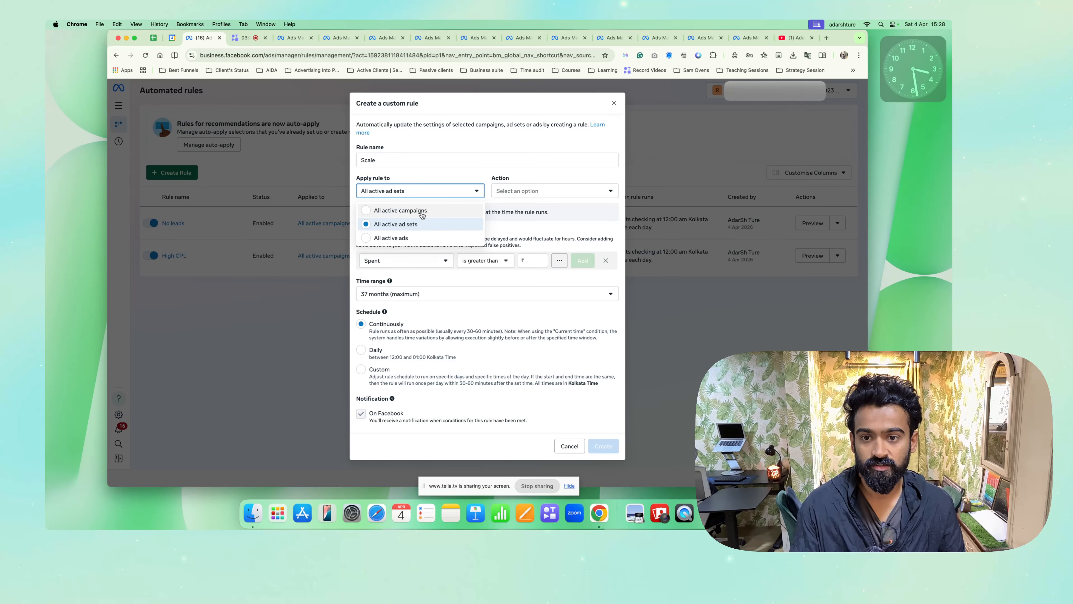
click(409, 208)
click(551, 192)
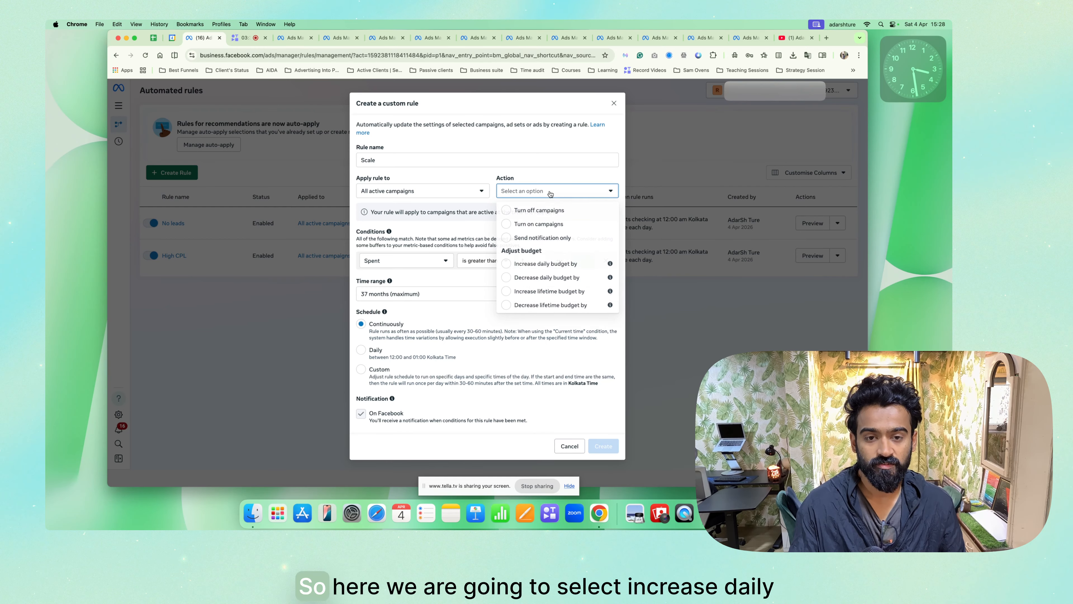
click(528, 264)
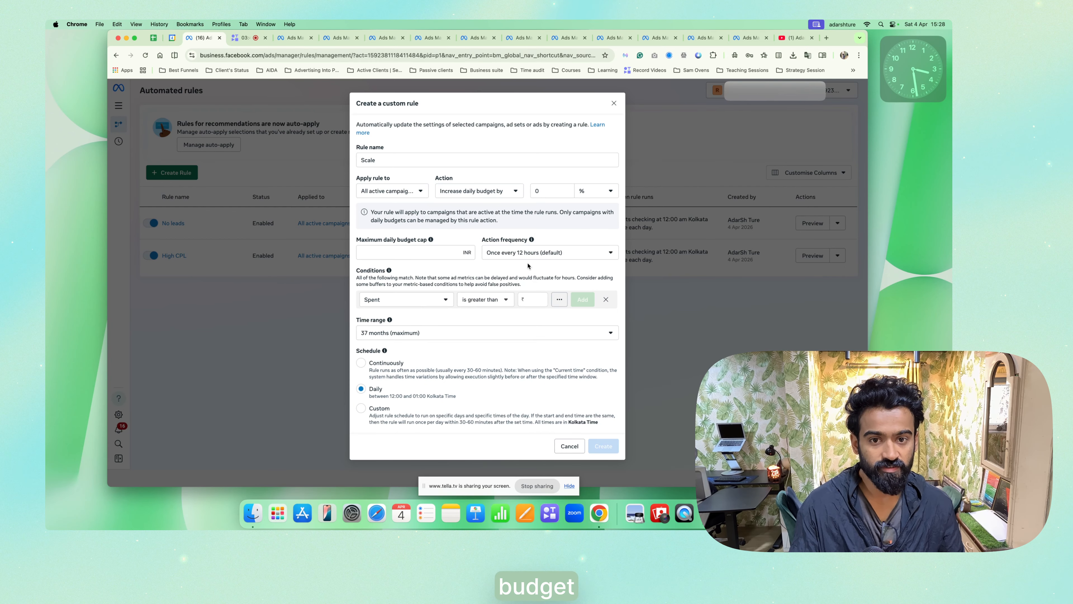
click(541, 191)
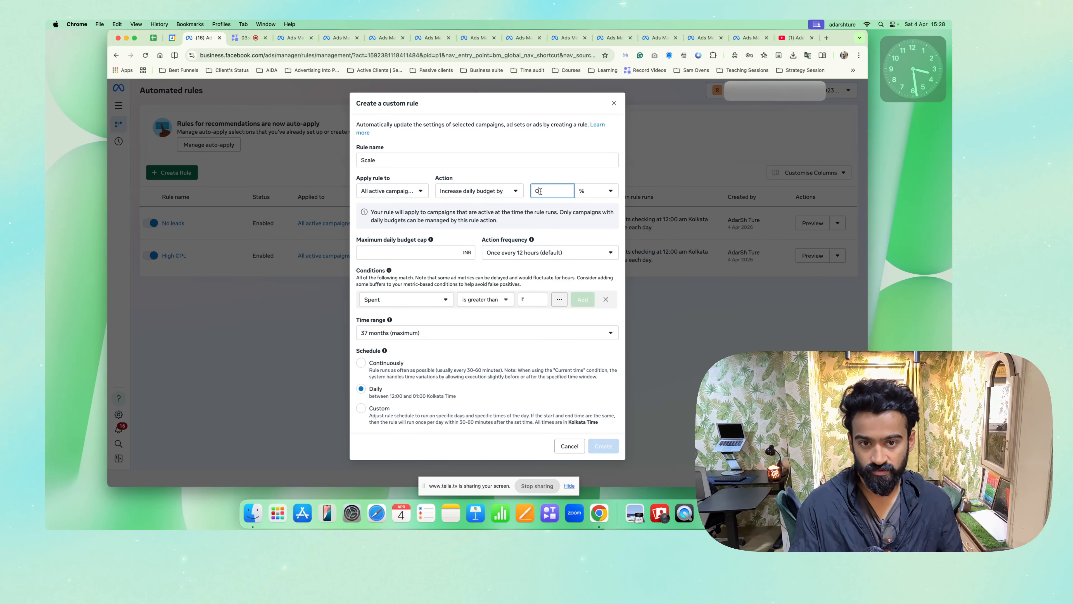
text(20)
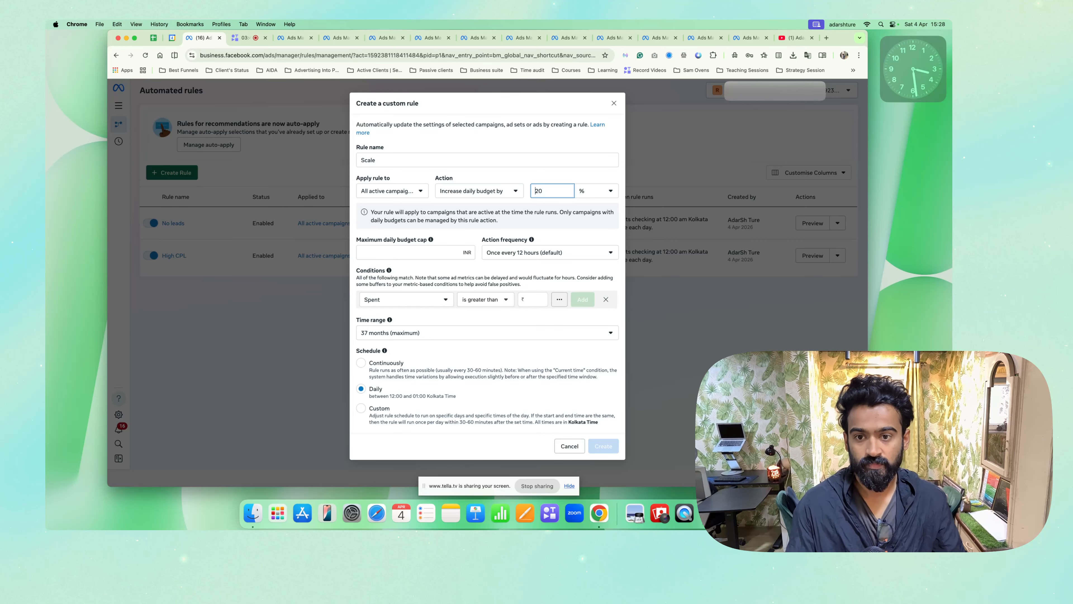
Set the Scale rule's maximum daily budget cap to ₹999 and its action frequency to Once daily
click(417, 251)
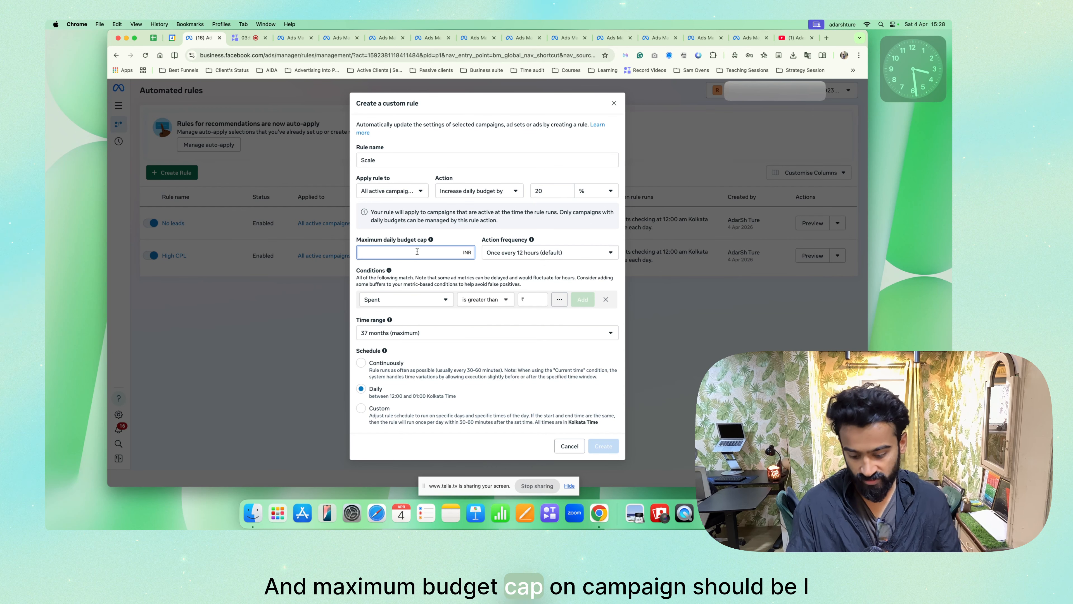
text(999)
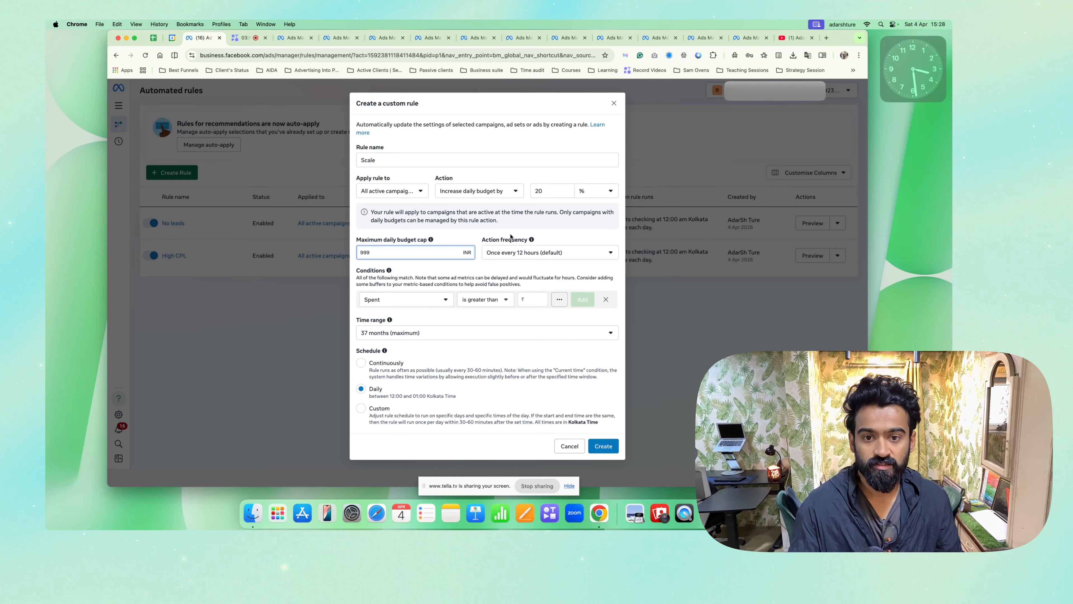
click(536, 253)
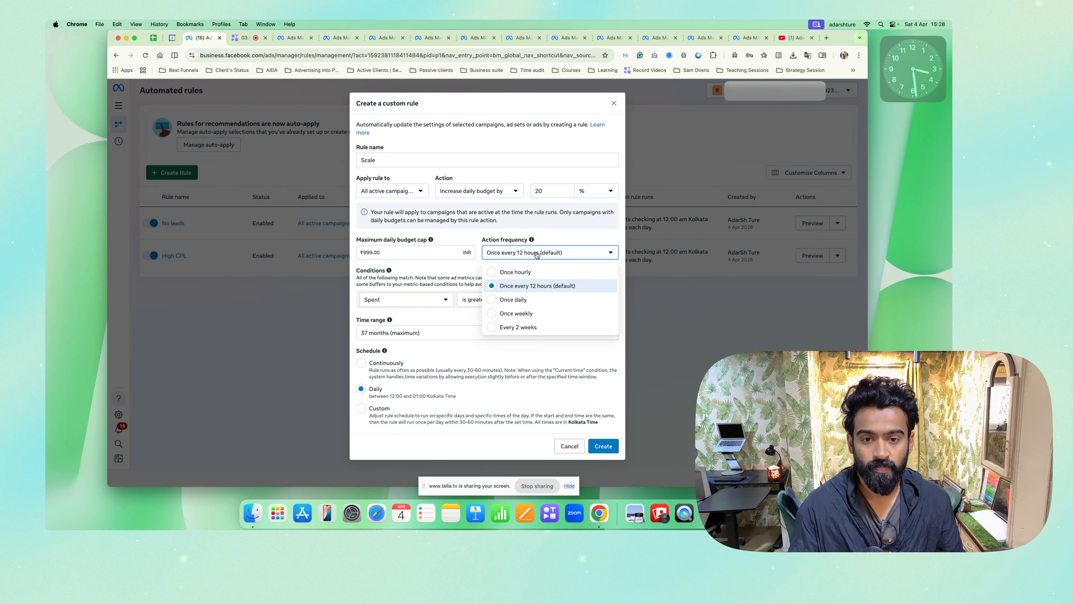
click(531, 301)
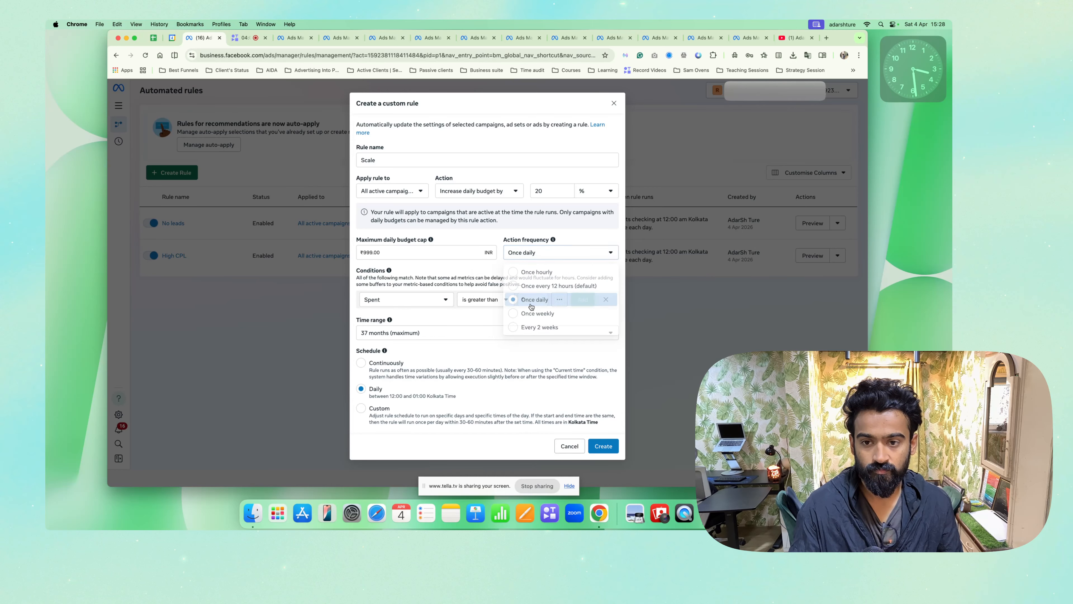
Fill in a condition of Results is greater than 50 over the last 7 days and create the Scale rule
click(419, 301)
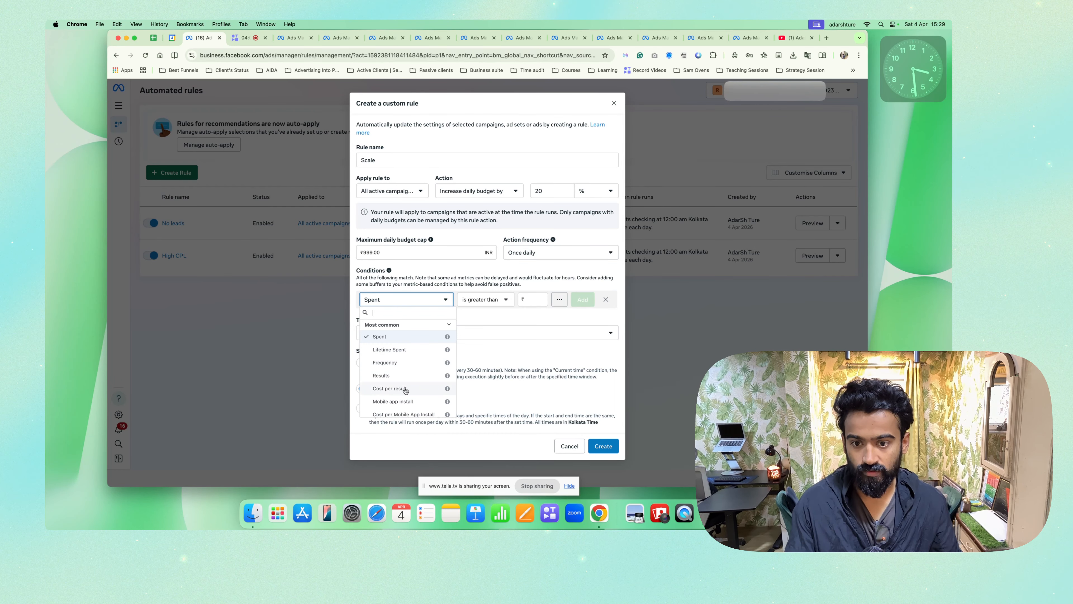
click(399, 376)
scroll(483, 304, down, 1)
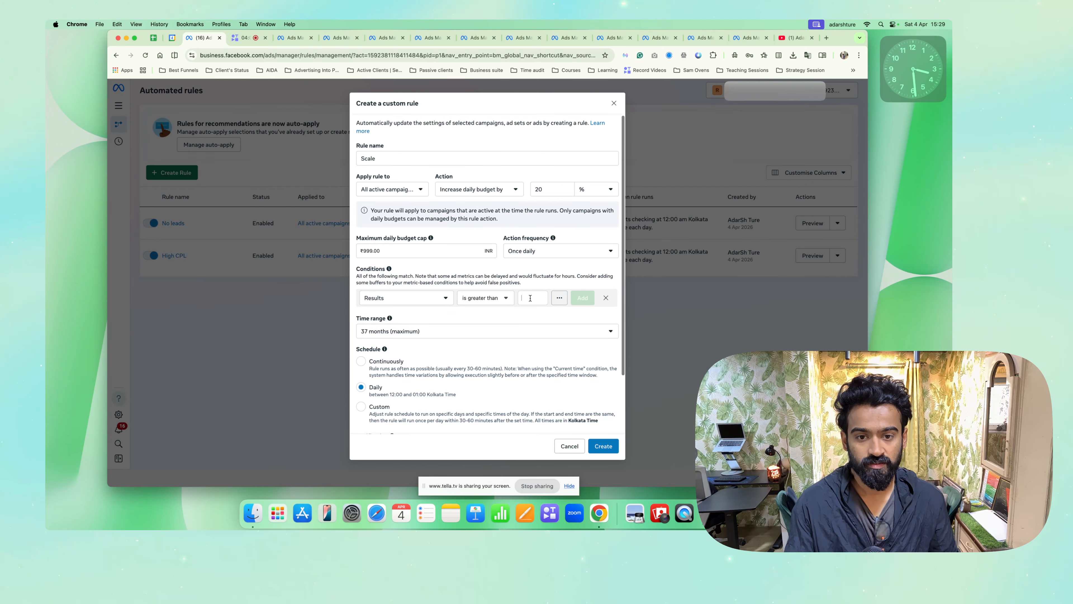
text(50)
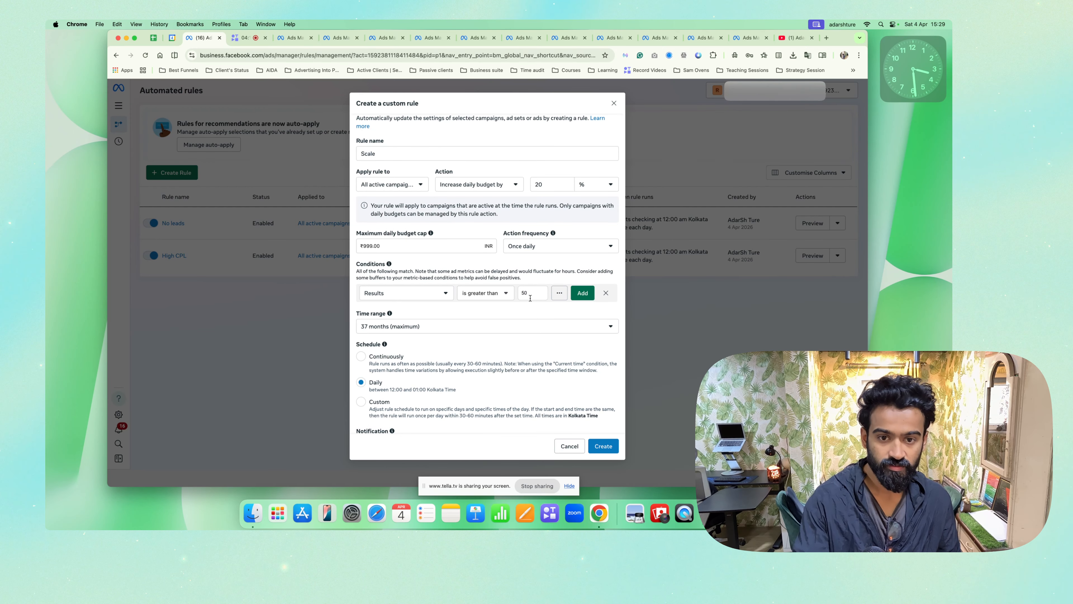
click(558, 294)
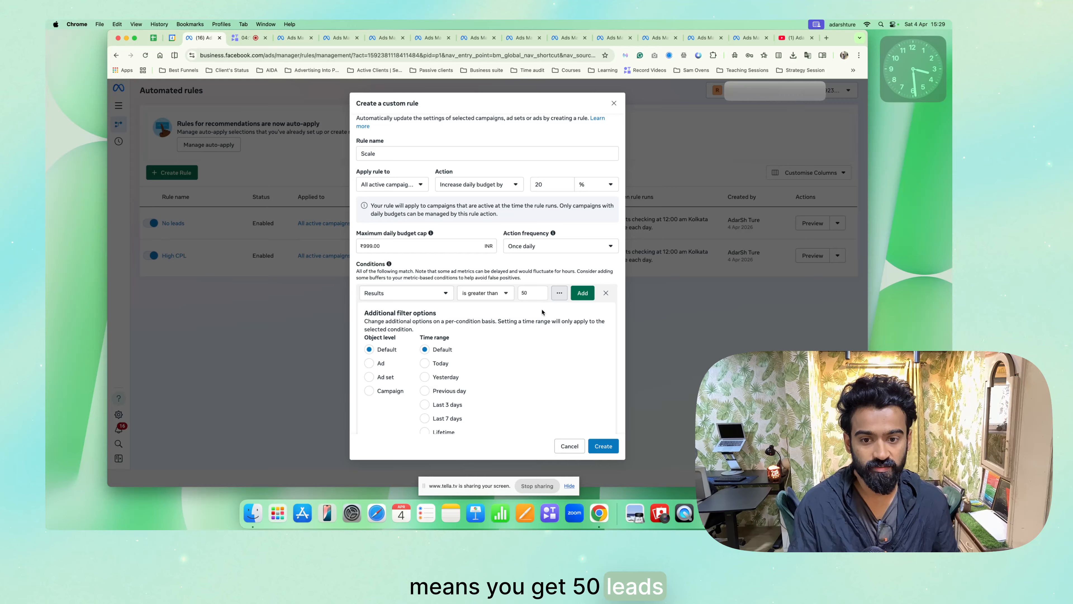
click(439, 418)
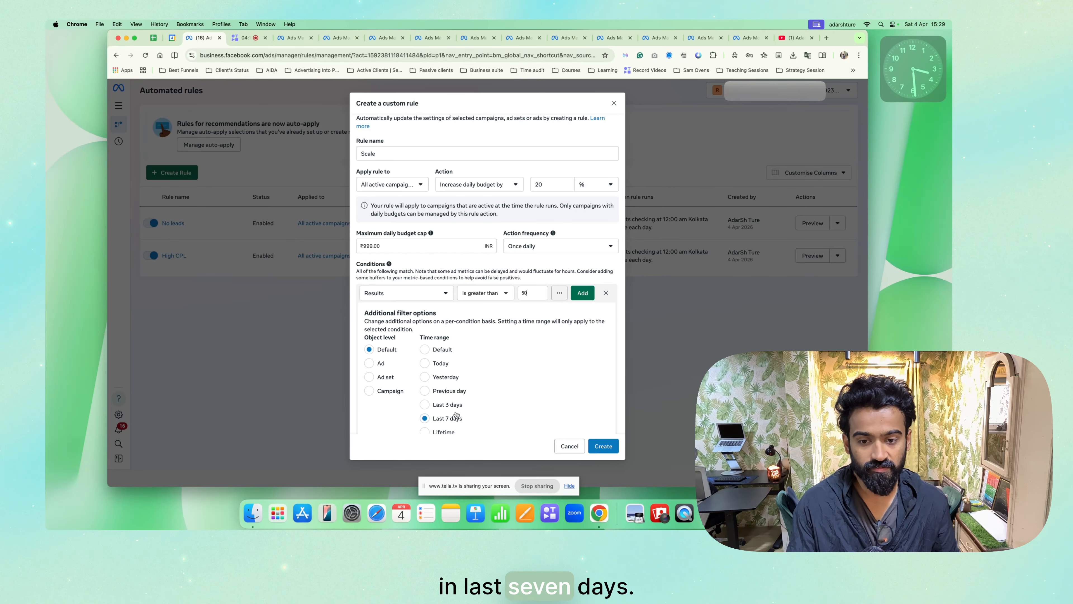
click(612, 450)
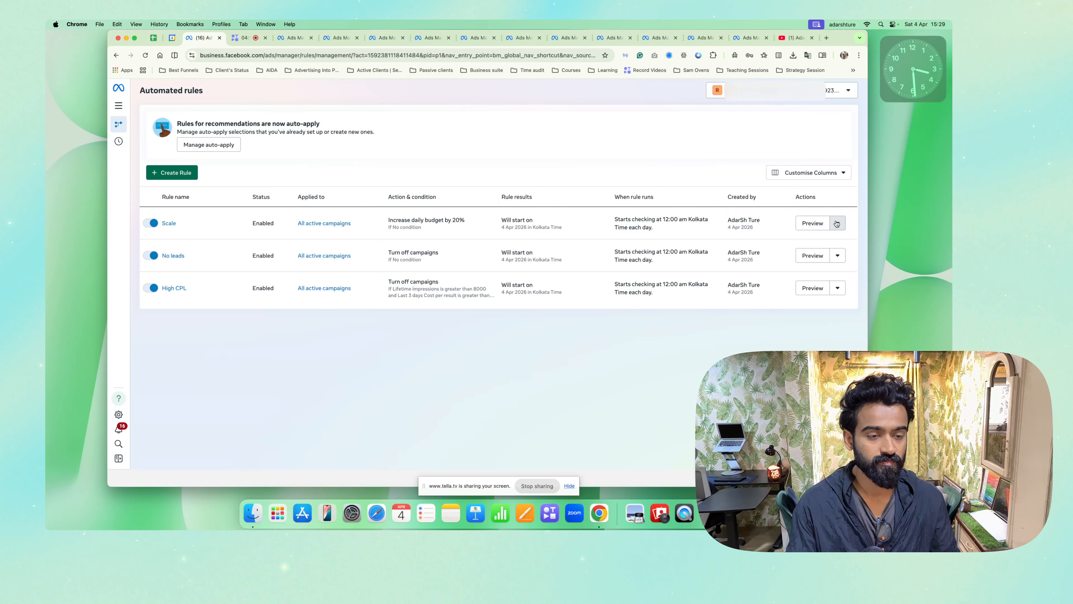
Reopen the Scale rule for editing and add a condition that Cost per result is less than ₹100 over the last 7 days
click(836, 223)
click(829, 244)
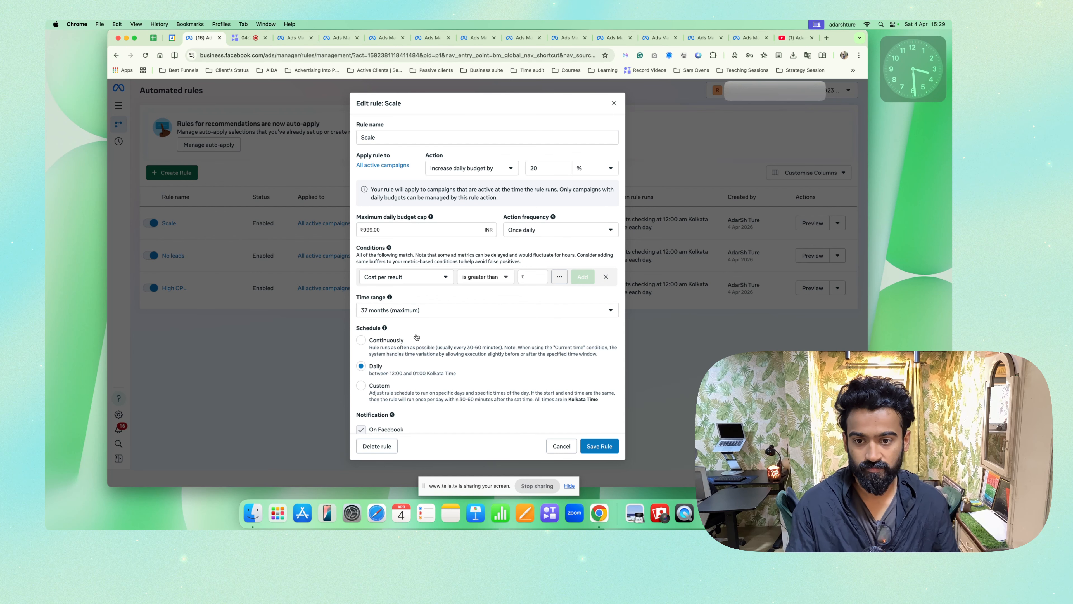
scroll(422, 321, down, 3)
scroll(456, 296, up, 3)
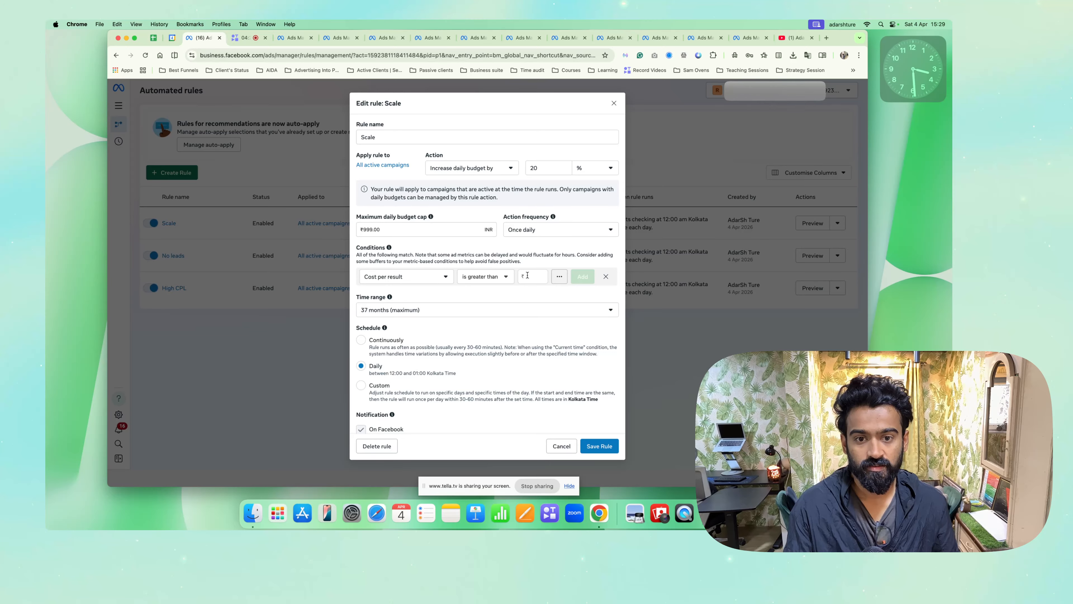
click(467, 277)
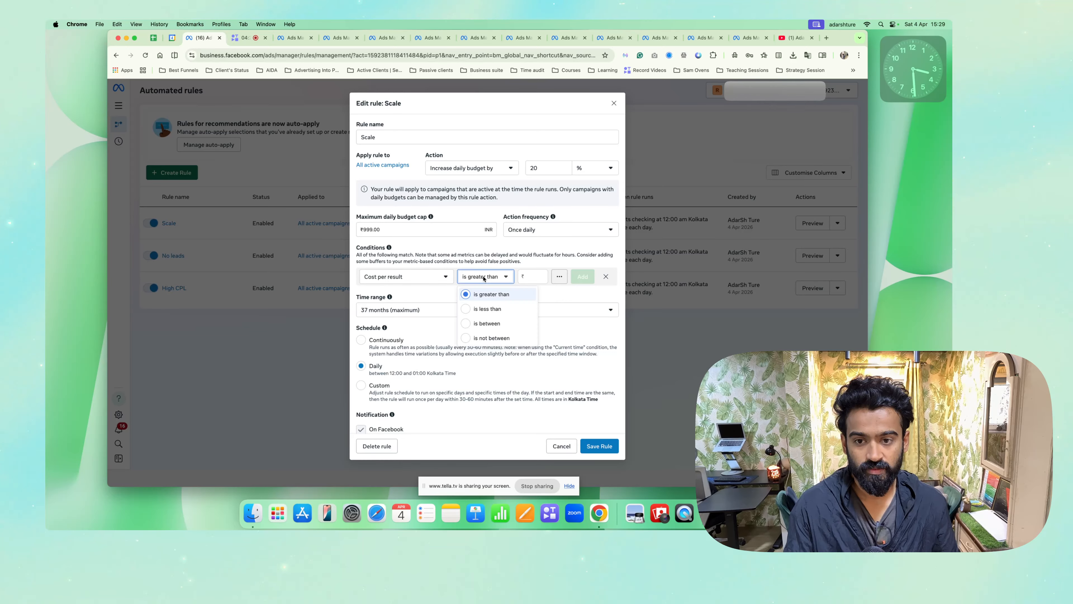
click(490, 311)
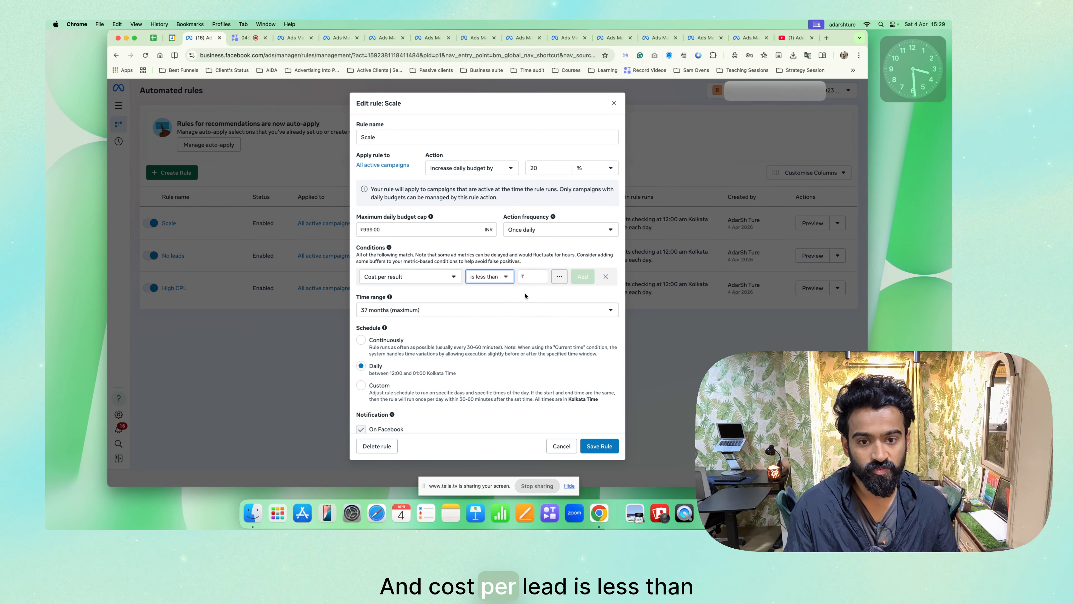
click(531, 278)
text(100)
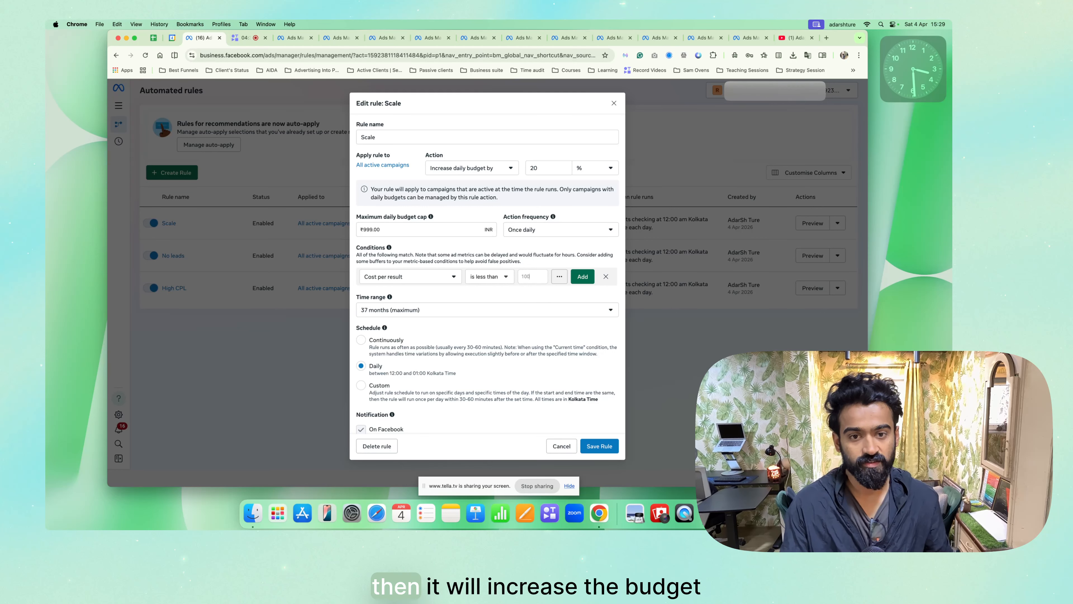
click(558, 276)
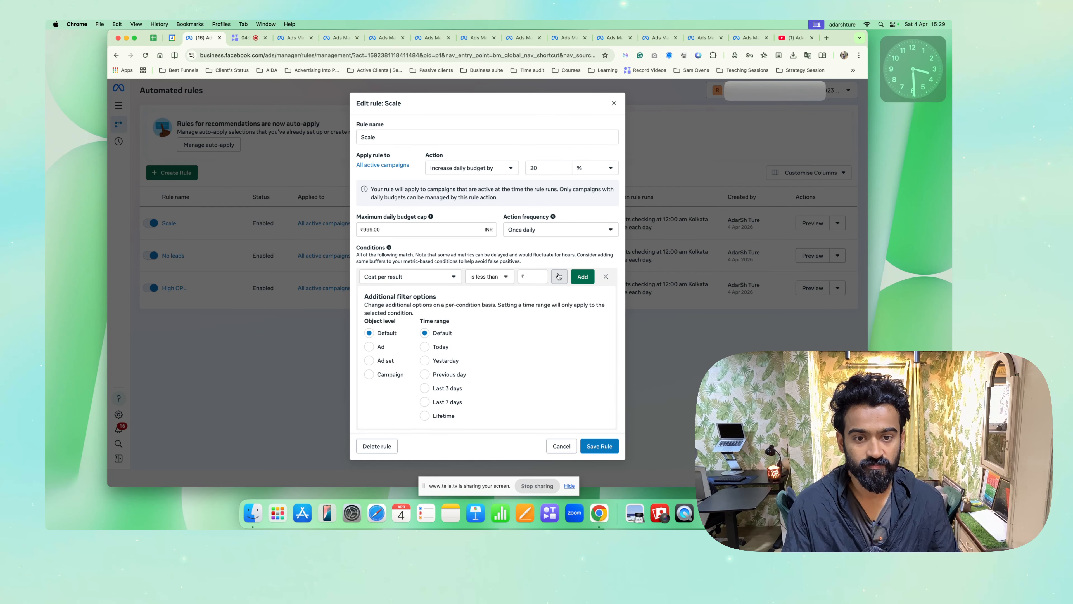
click(446, 401)
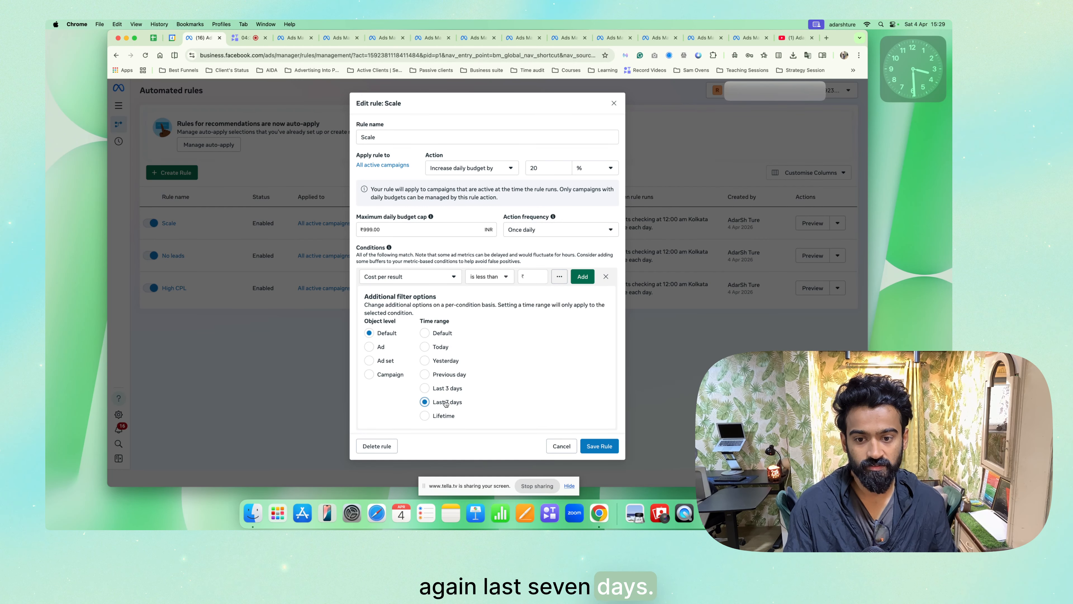
click(582, 277)
Add another condition to the Scale rule that Results is greater than 50 over the last 7 days
scroll(407, 279, down, 2)
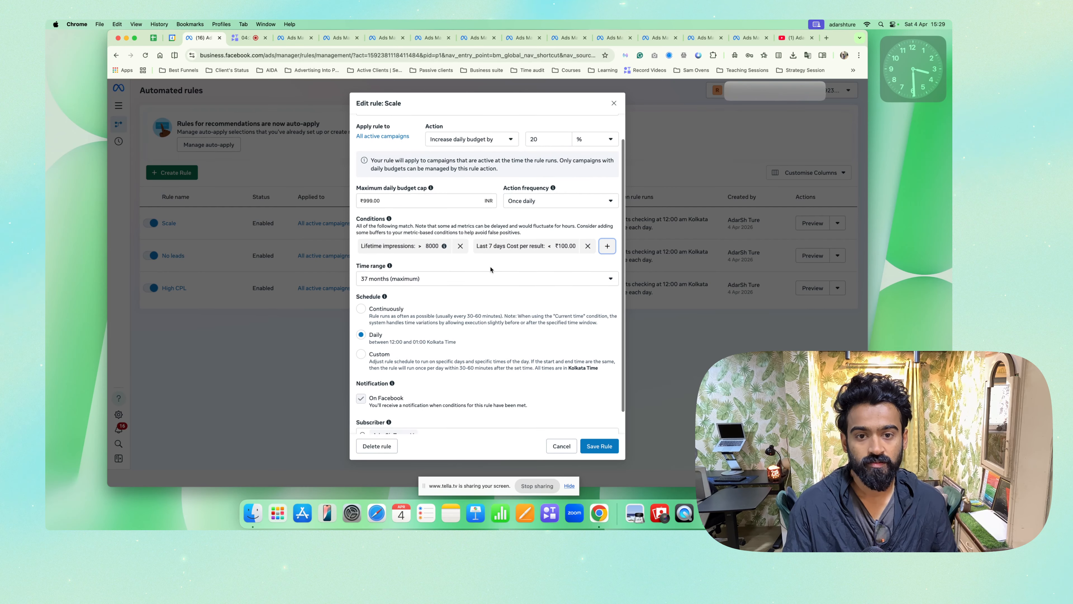
scroll(459, 250, up, 1)
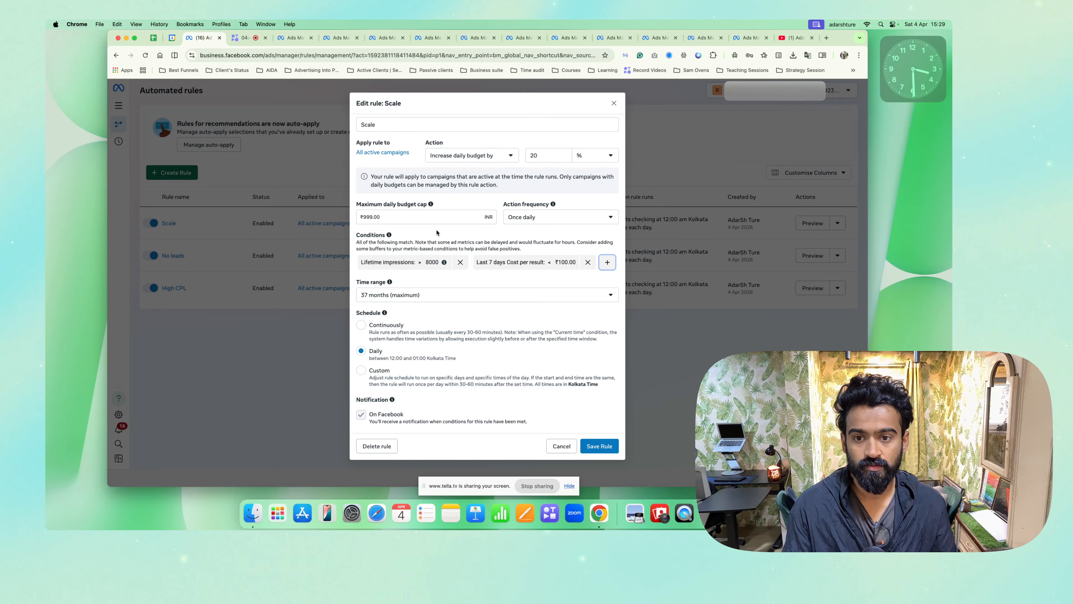
scroll(437, 232, down, 1)
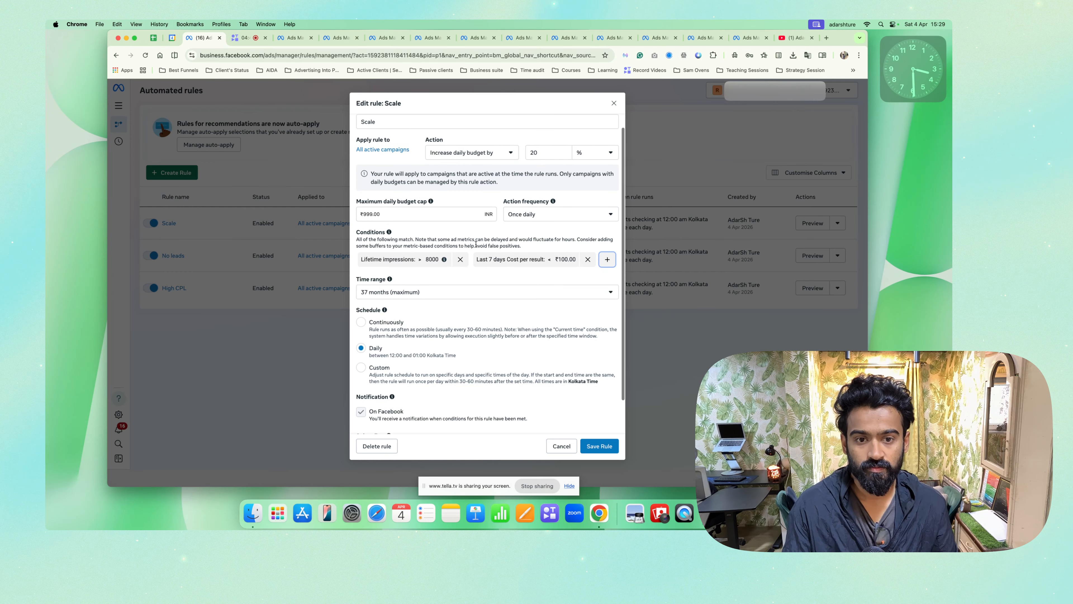
click(607, 259)
click(416, 278)
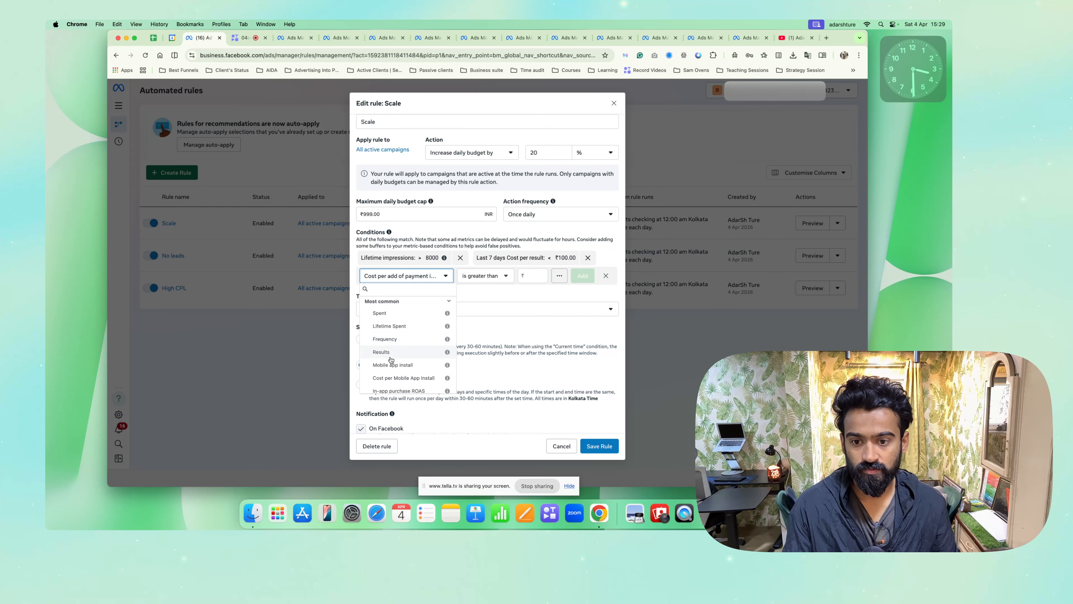
click(381, 353)
click(486, 275)
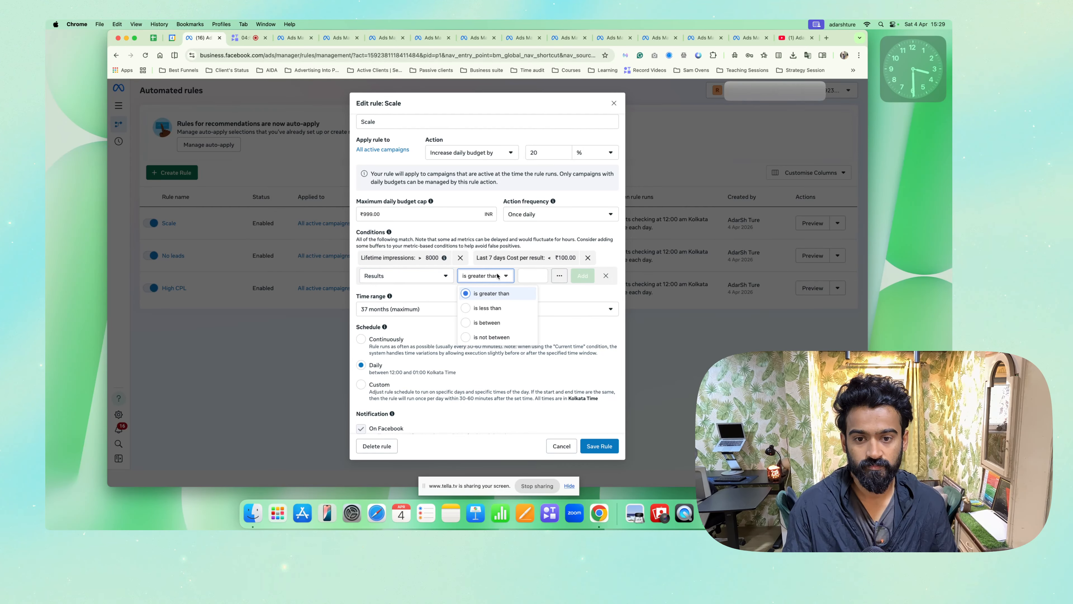
click(523, 271)
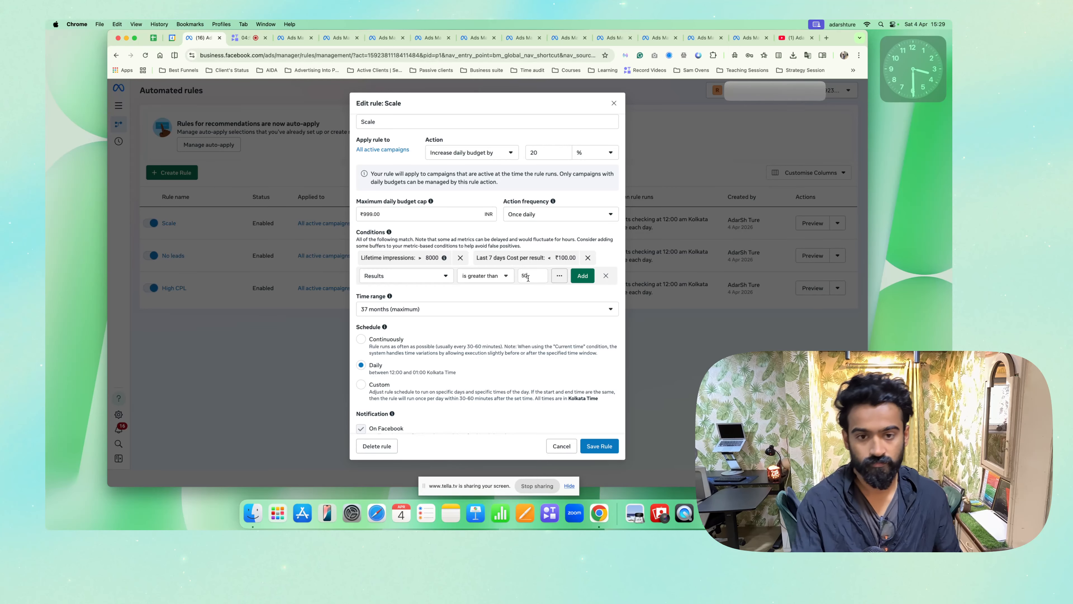
click(558, 275)
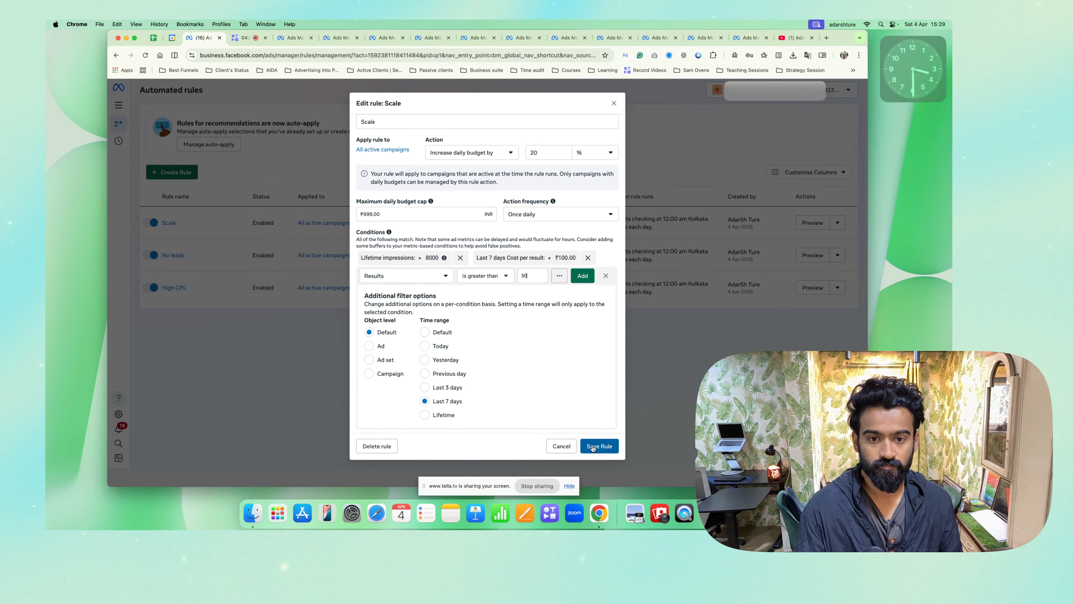
click(582, 276)
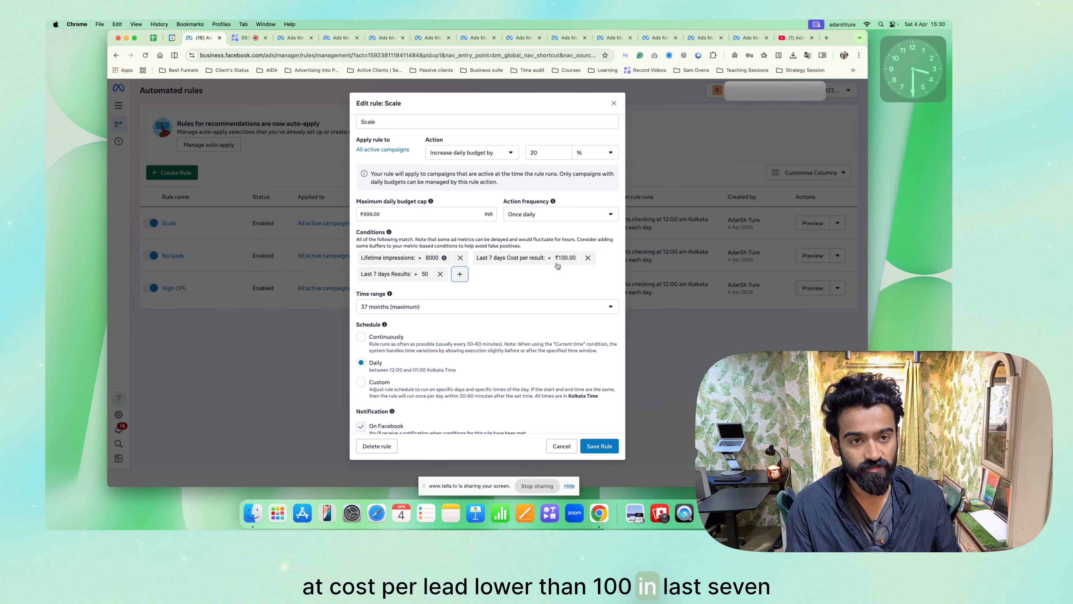
Set the Scale rule's overall time range to Last 14 days
click(558, 153)
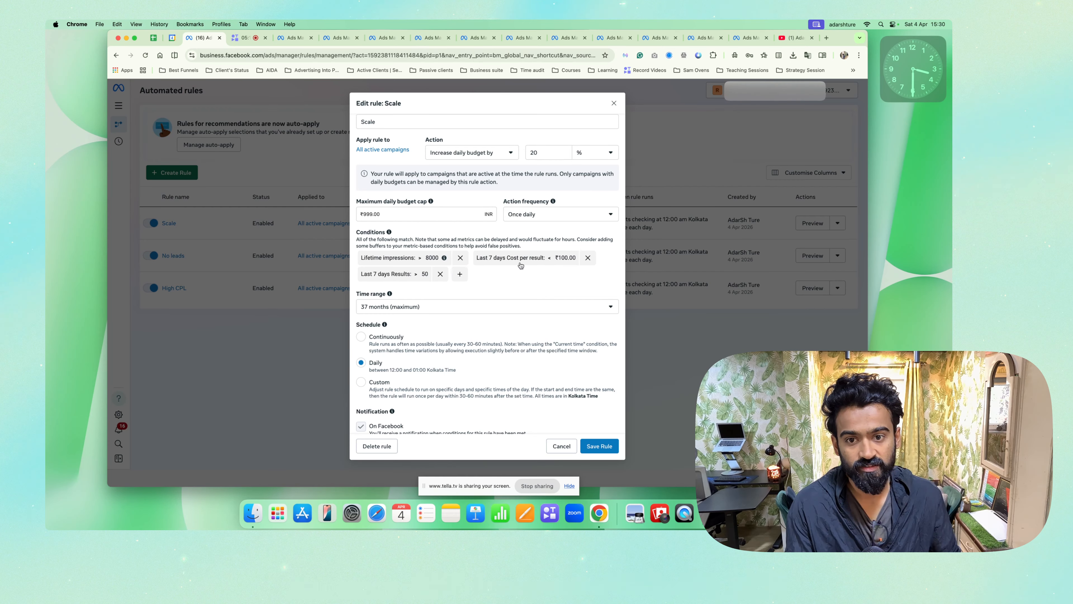
scroll(498, 314, down, 3)
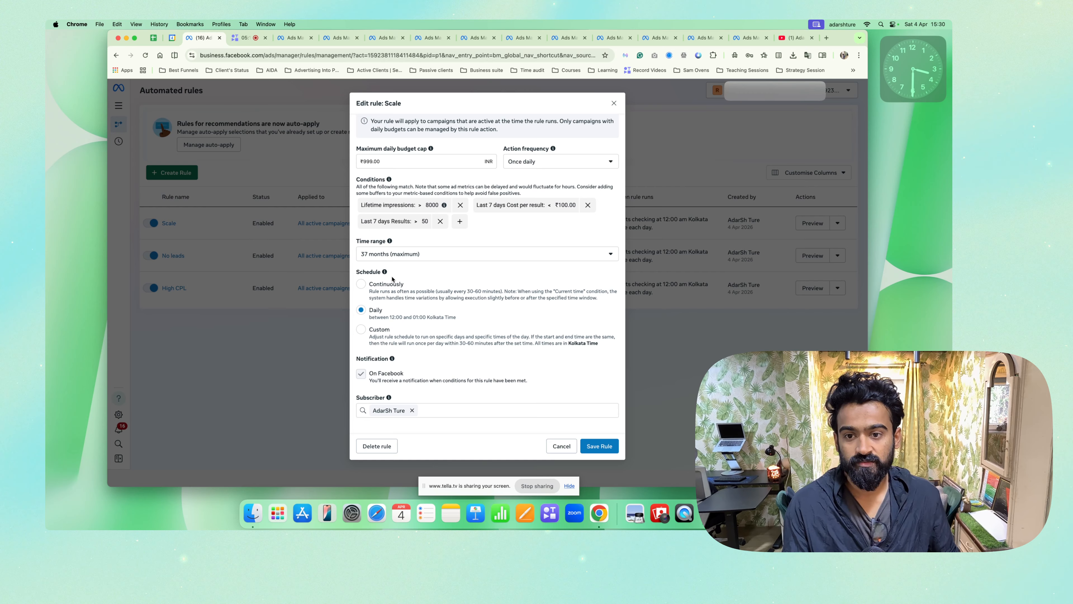
click(393, 258)
click(400, 349)
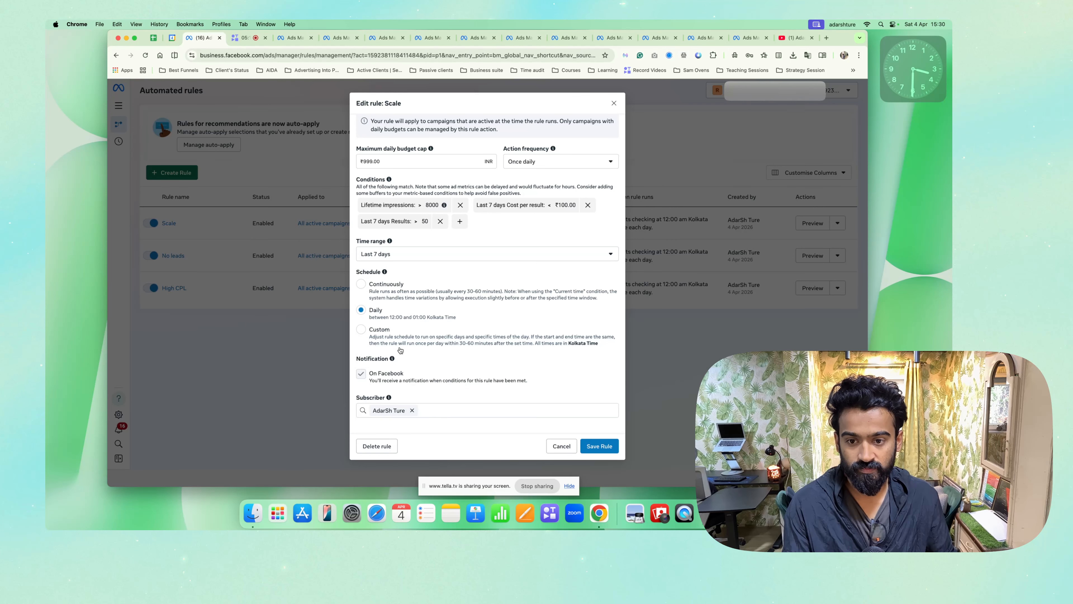
click(400, 255)
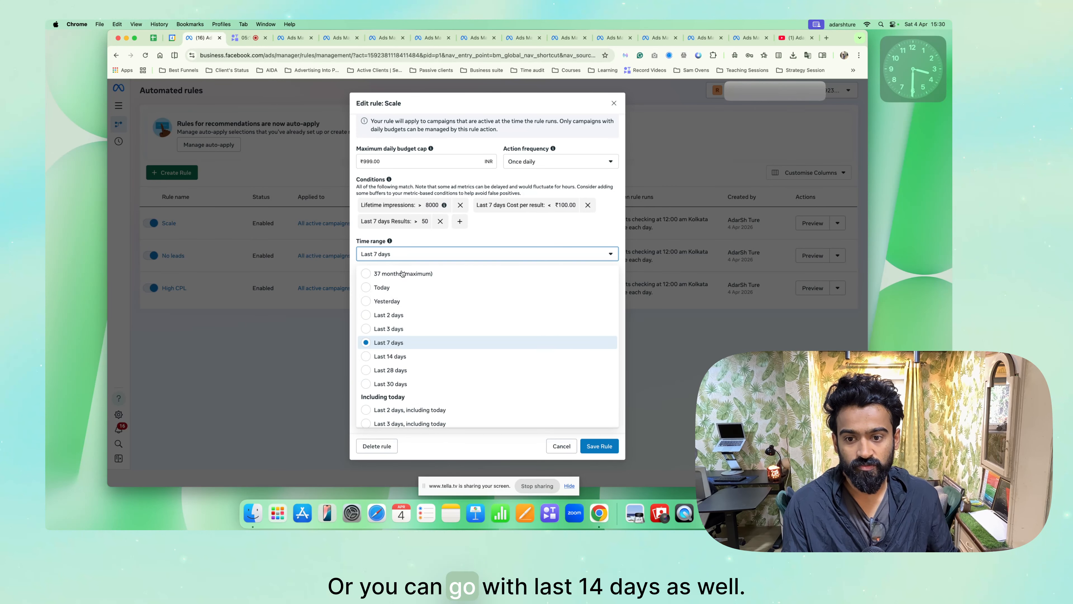
click(413, 357)
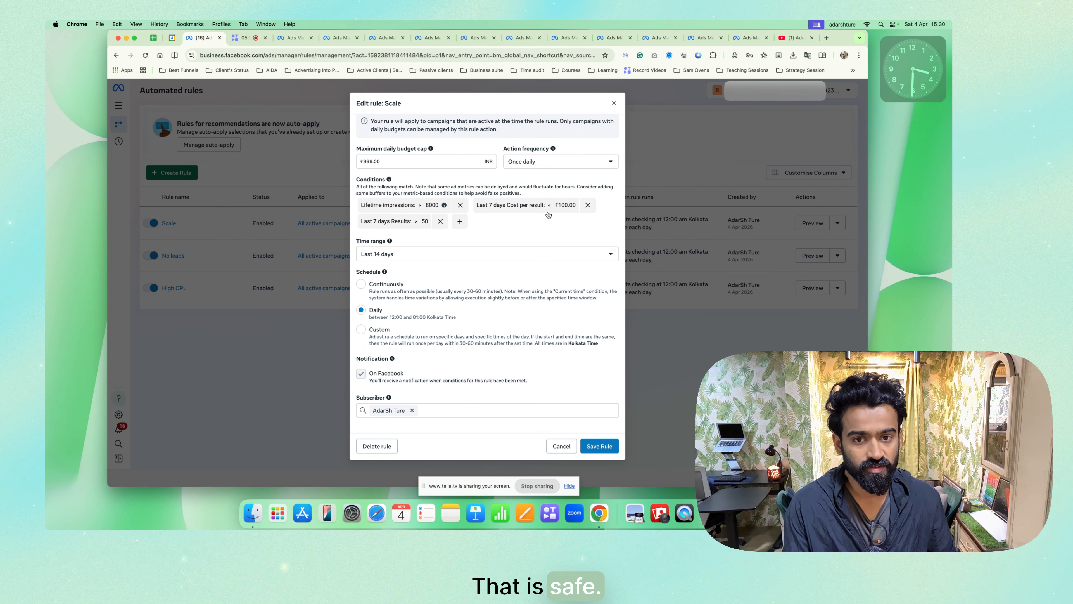
click(529, 206)
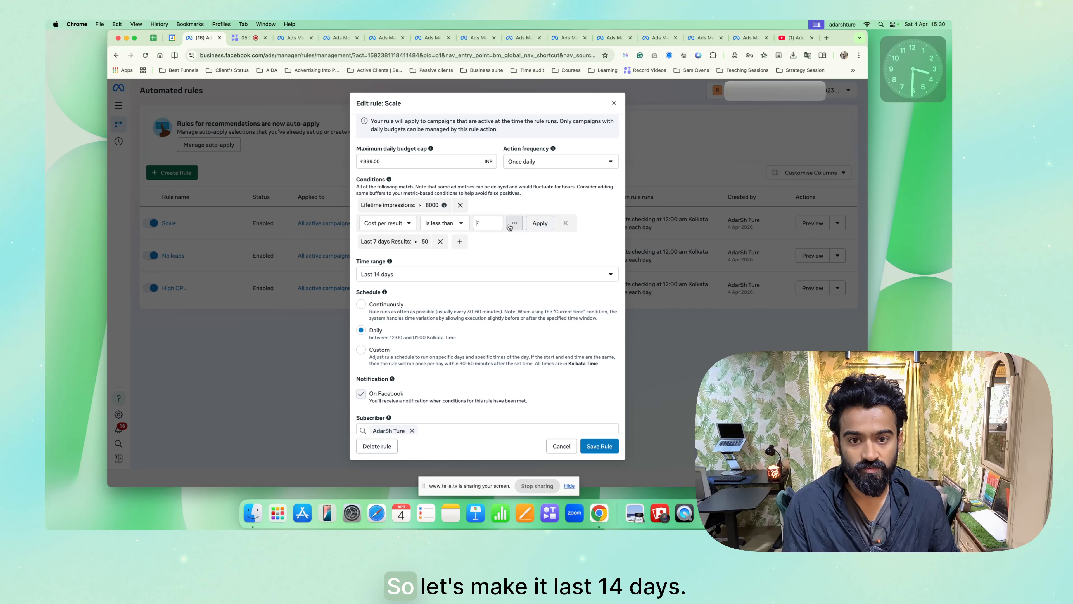
click(555, 222)
scroll(442, 360, down, 2)
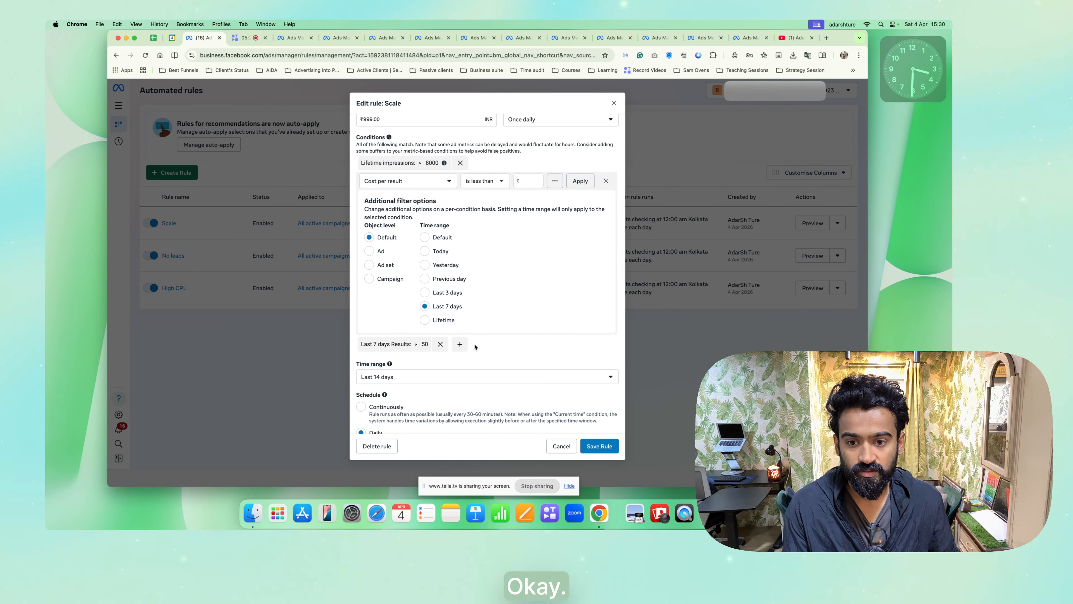
click(491, 347)
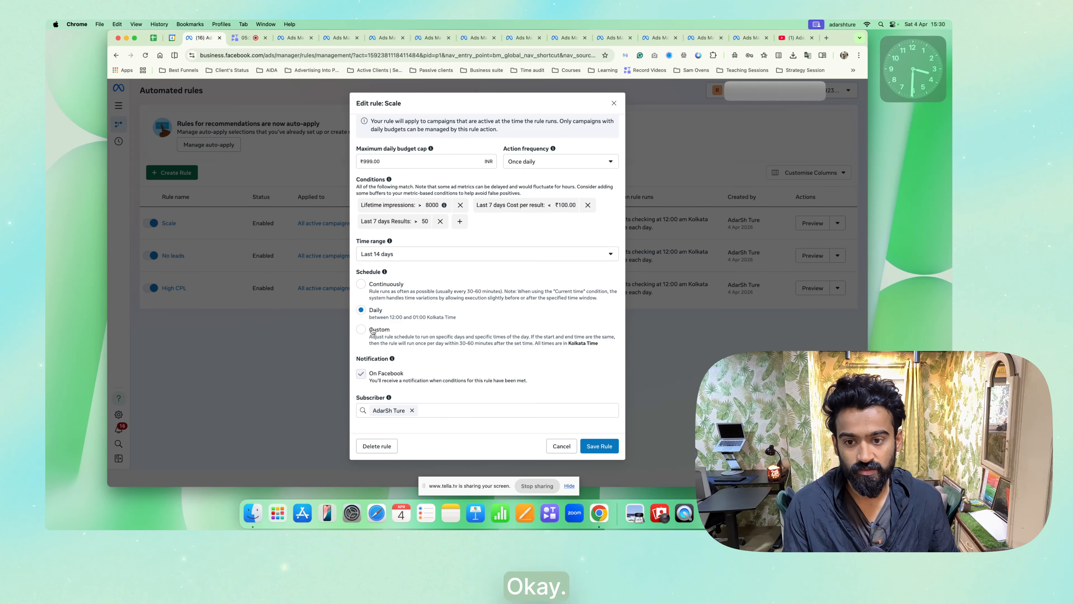
Save the edited Scale rule and disable it in the rules list, dismissing the confirmations
click(600, 446)
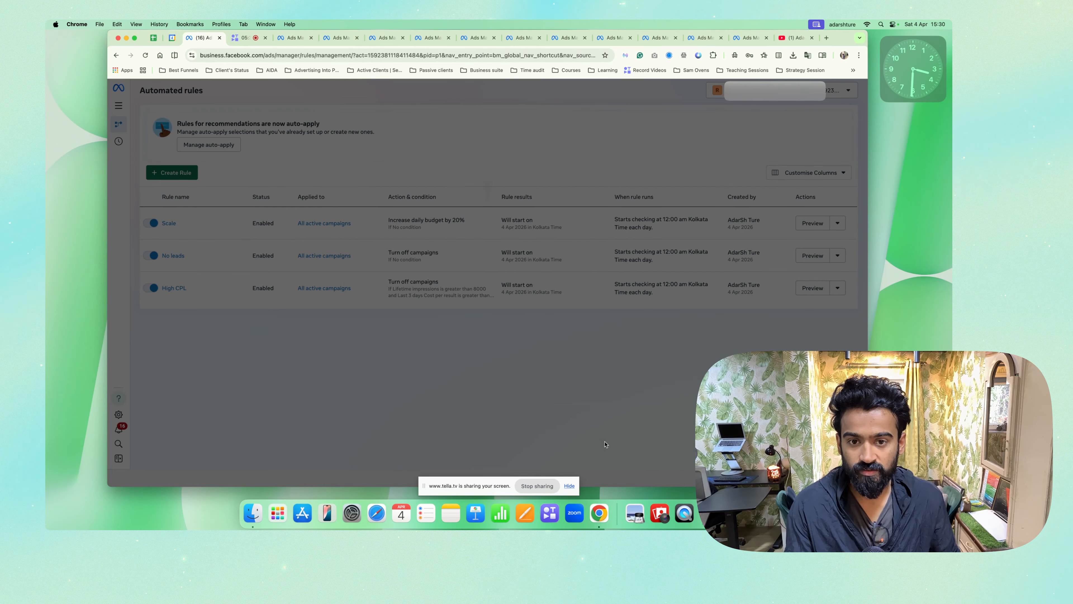
click(538, 228)
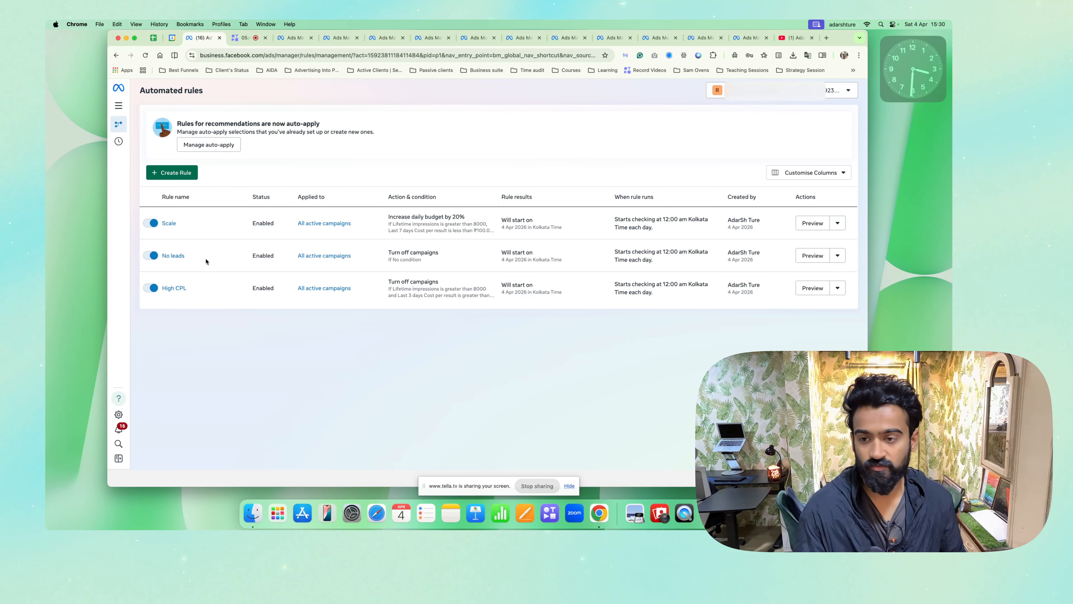
scroll(191, 299, right, 1)
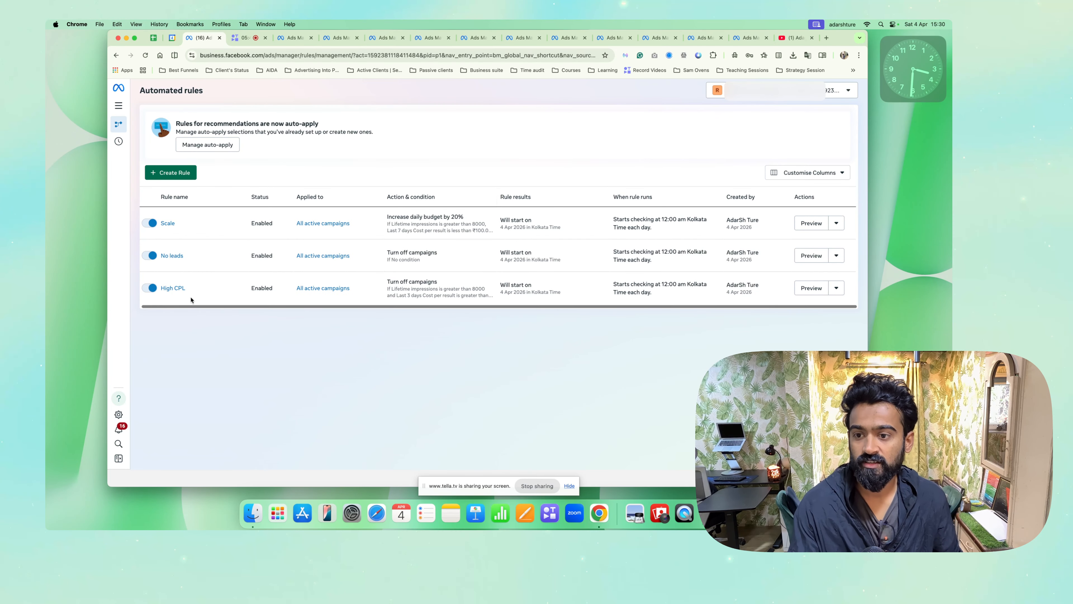
click(151, 223)
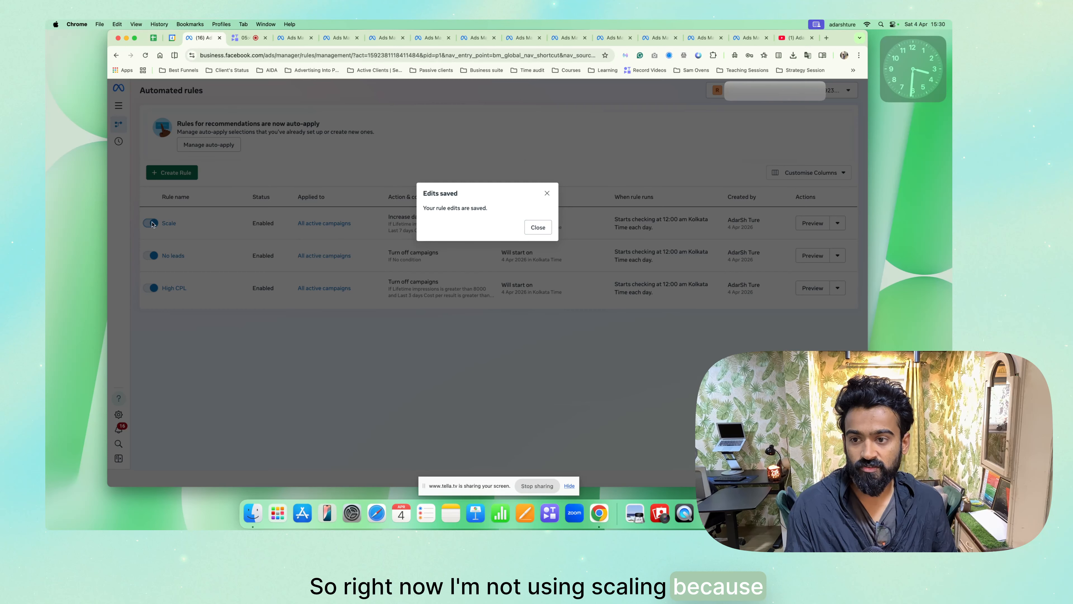
click(543, 228)
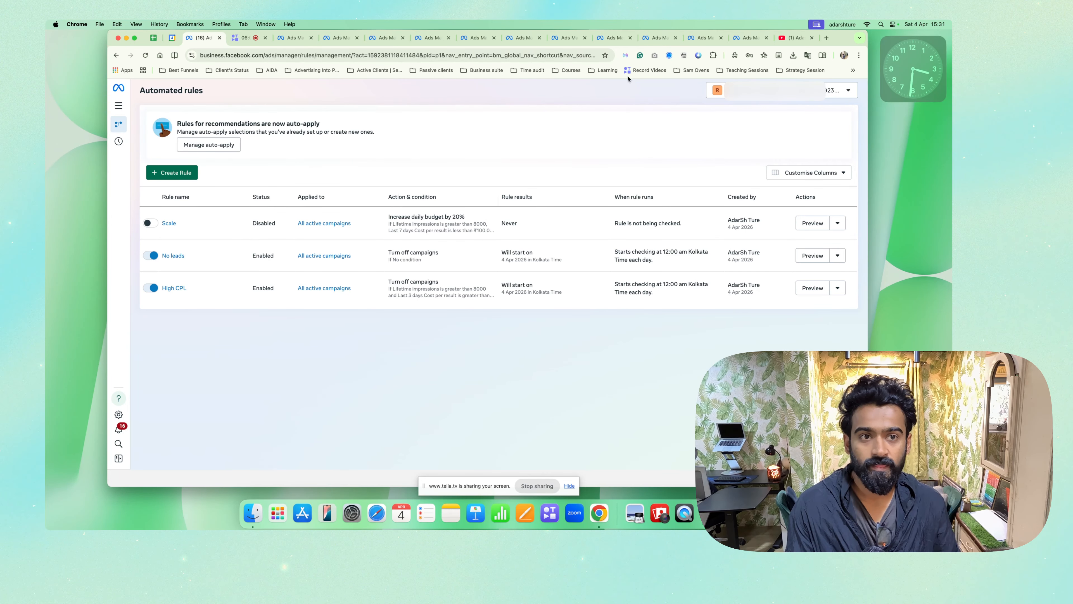
Switch to the YouTube channel page, open its full description and follow the Personal Coaching link
click(800, 37)
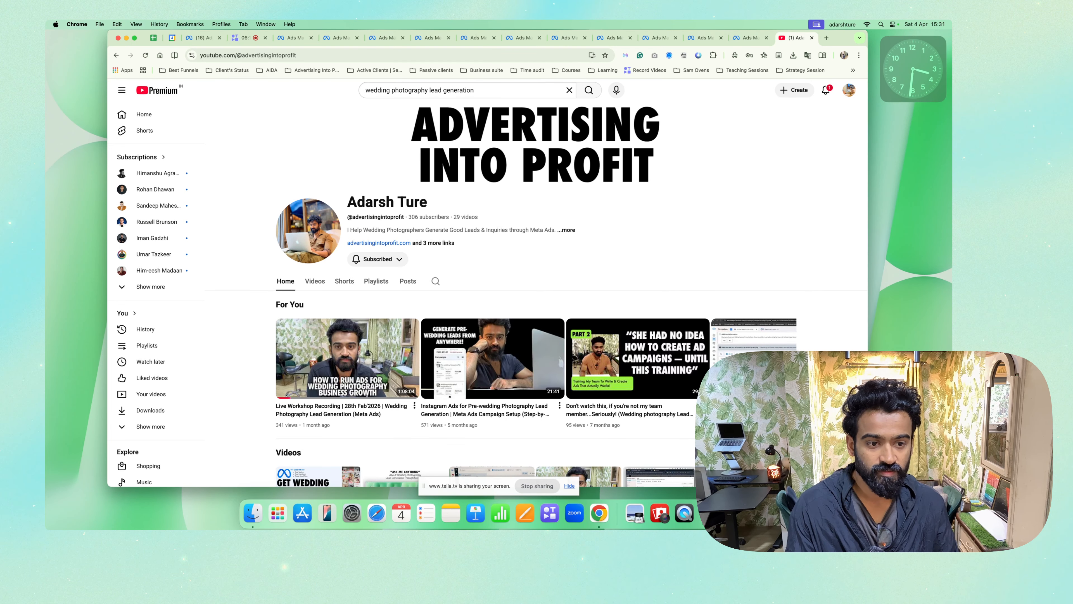
click(570, 231)
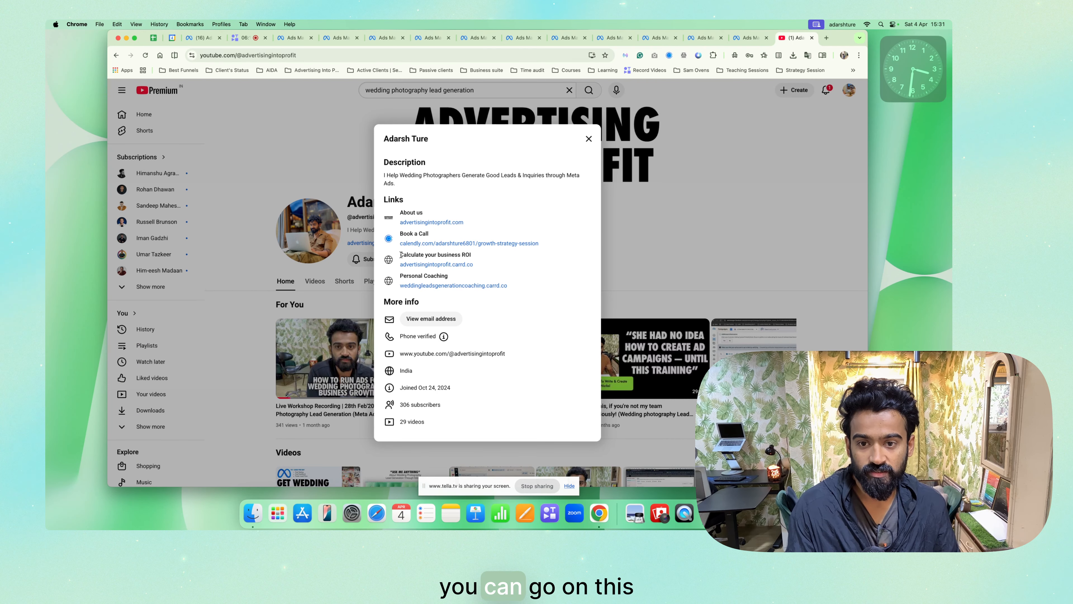
click(447, 286)
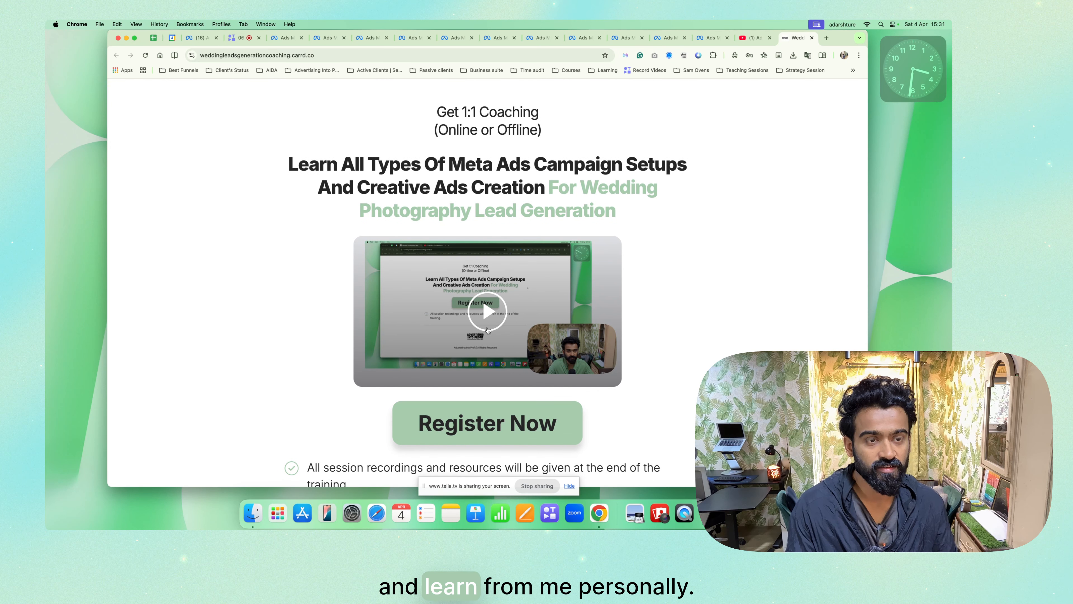
click(756, 38)
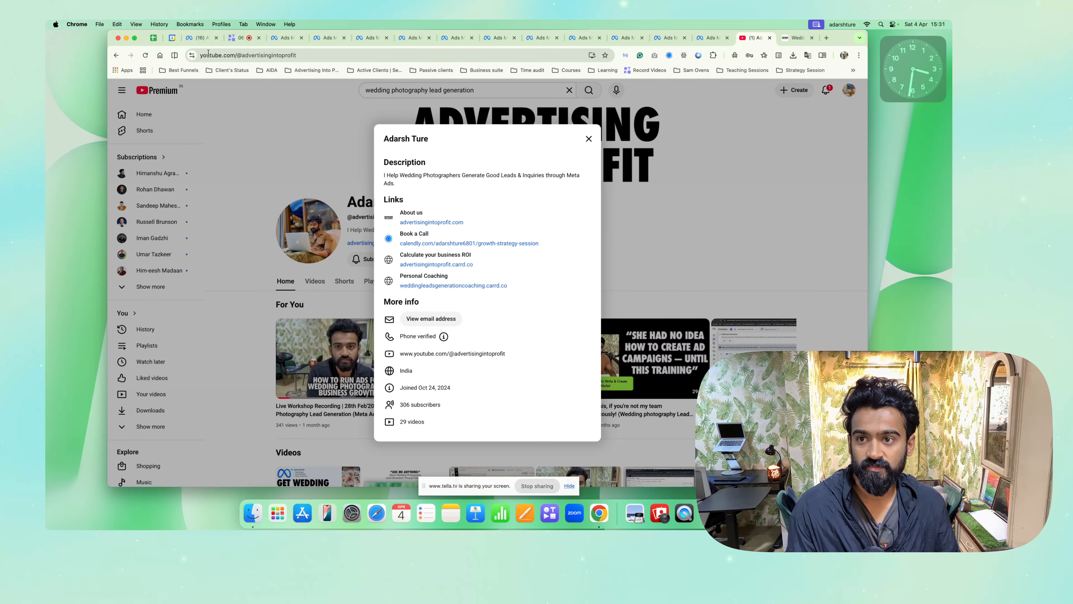
click(247, 39)
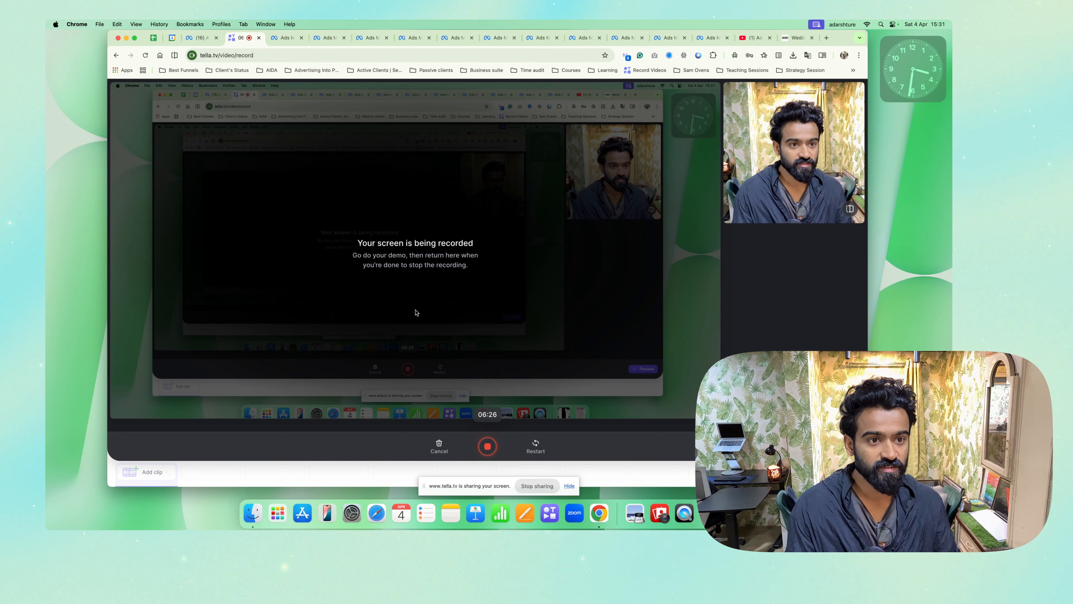